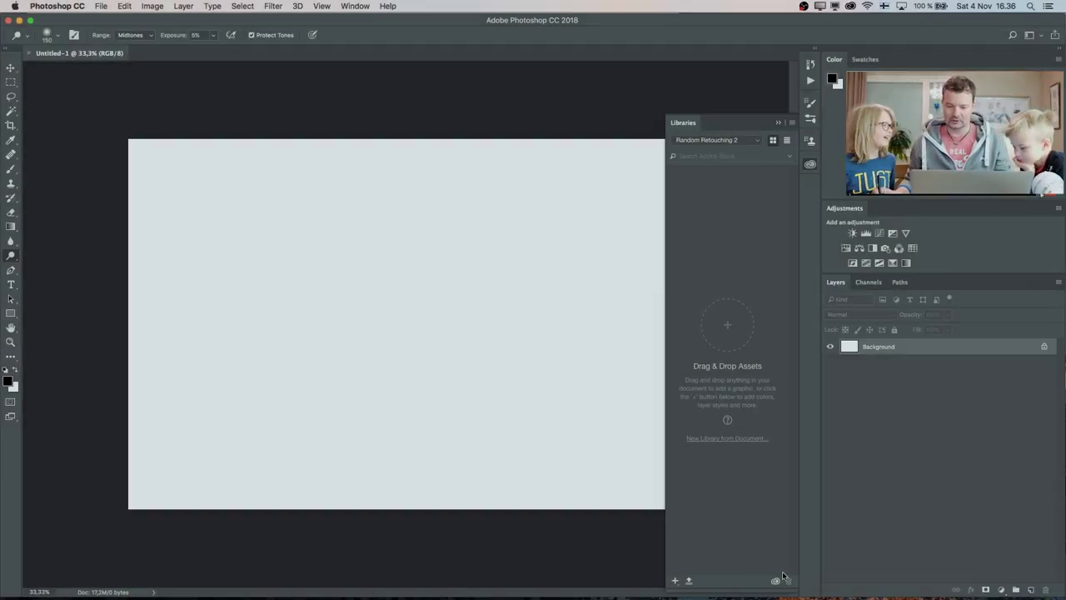
Select the Libraries panel search field to look up Adobe Stock images.
left_click(706, 156)
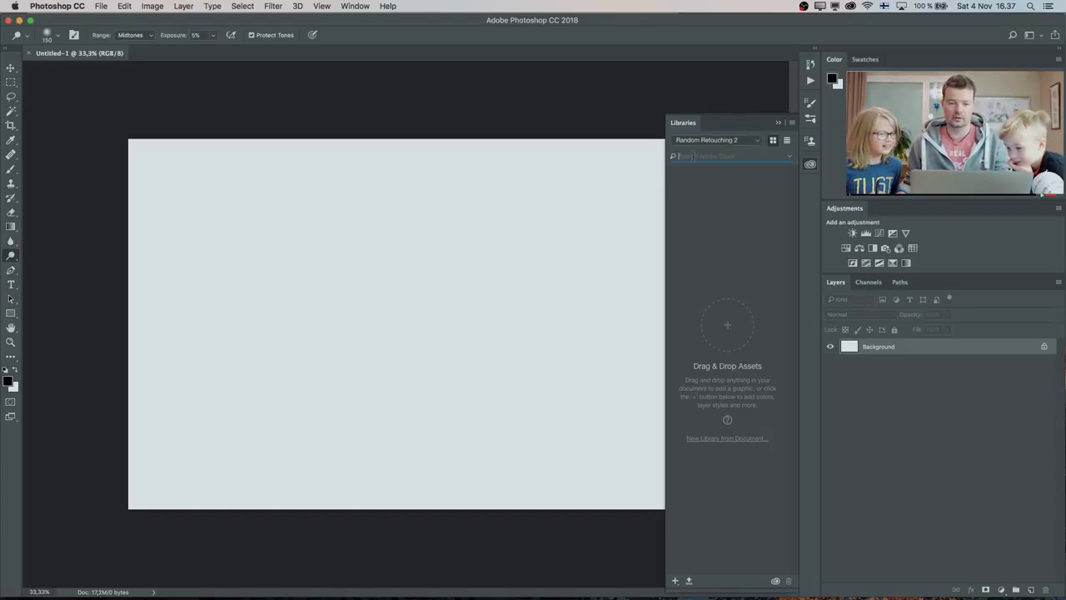
Search Adobe Stock for 'cave' and place the dark tunnel photo on the canvas.
type("cave")
key("Return")
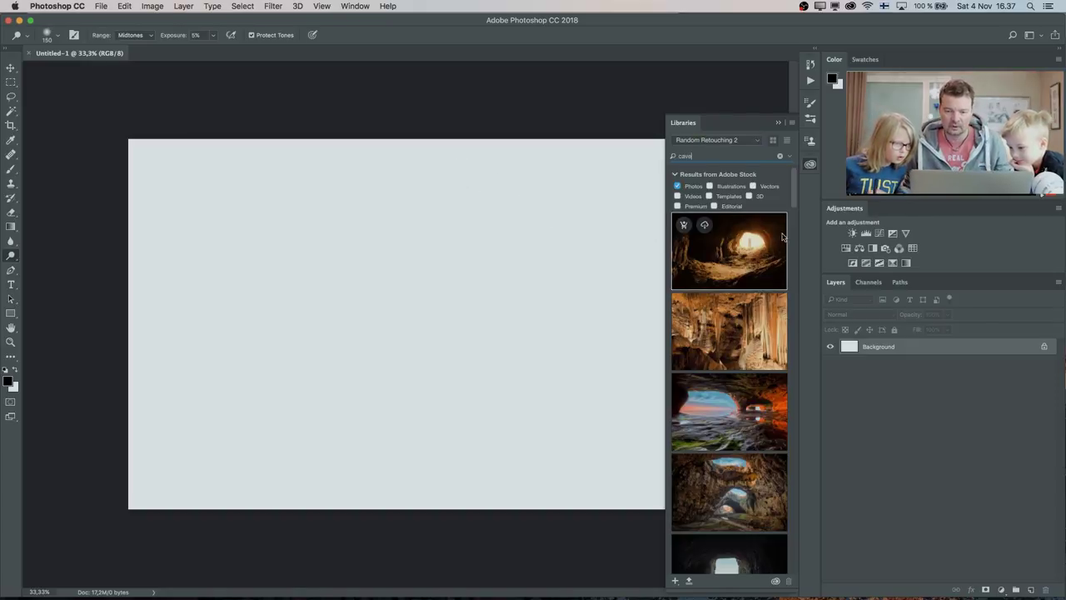
scroll(794, 221, "down", 2)
scroll(797, 214, "down", 3)
scroll(800, 213, "down", 2)
scroll(801, 217, "down", 2)
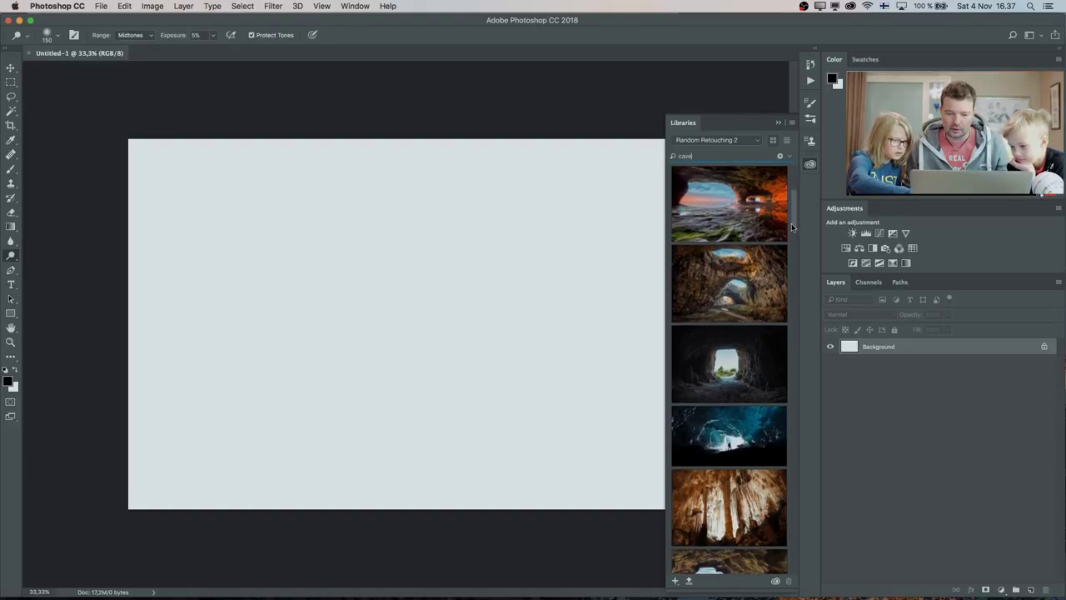
left_click_drag(739, 361, 475, 362)
key("Return")
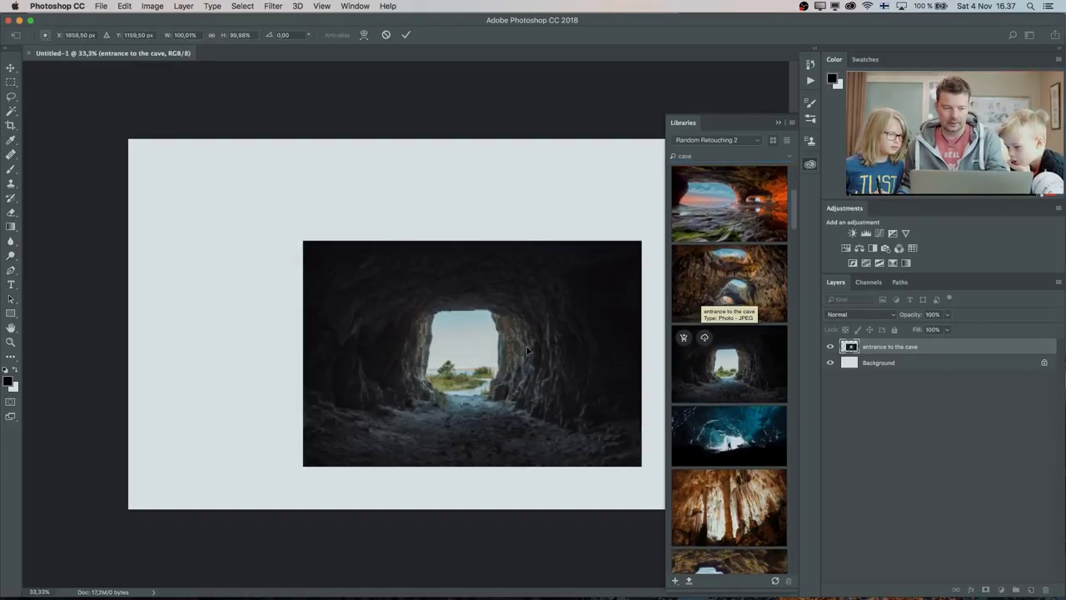
Start scaling the cave image, cancel the skewed transform, and show the rulers.
key("ctrl+t")
left_click_drag(303, 240, 195, 167)
key("Escape")
key("o")
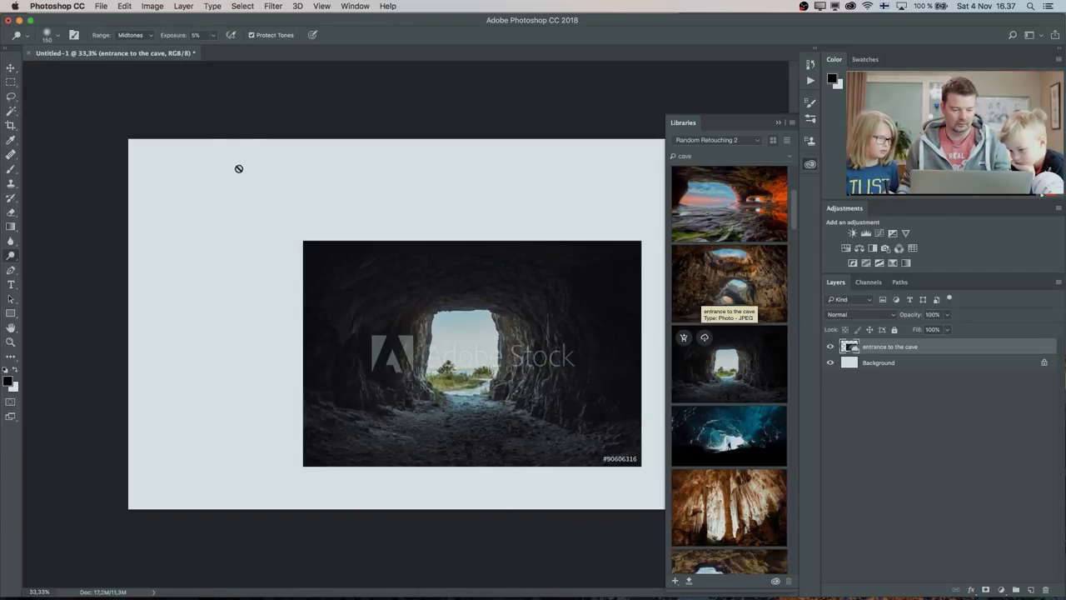
key("ctrl+r")
Scale the cave image proportionally (about 153%) until it covers the whole canvas.
key("ctrl+t")
left_click_drag(314, 253, 151, 158)
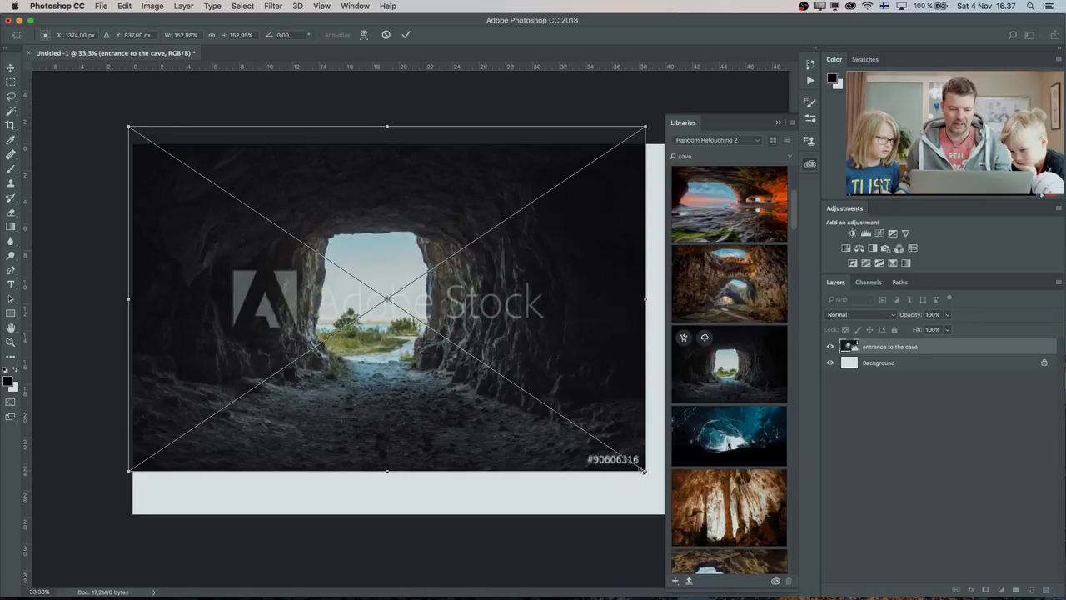
left_click_drag(642, 471, 687, 519)
left_click(778, 122)
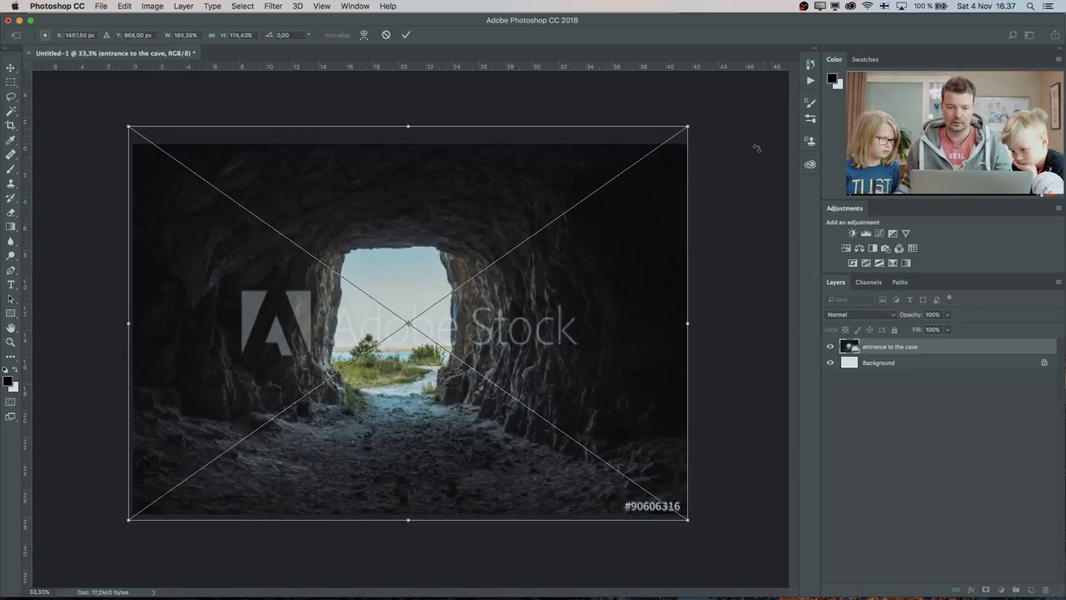
left_click_drag(687, 520, 693, 522)
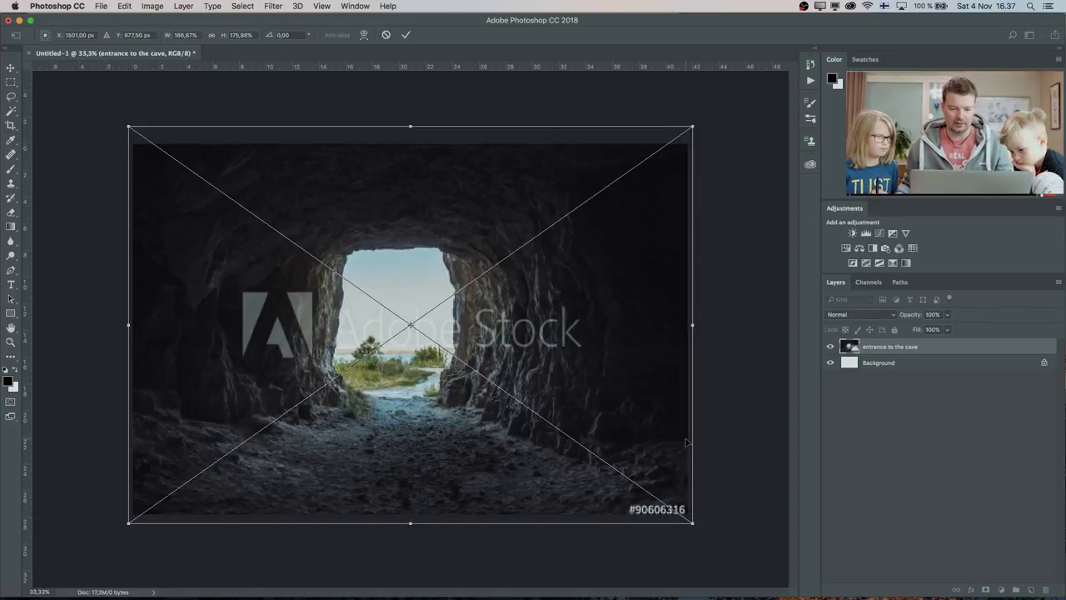
key("Return")
key("o")
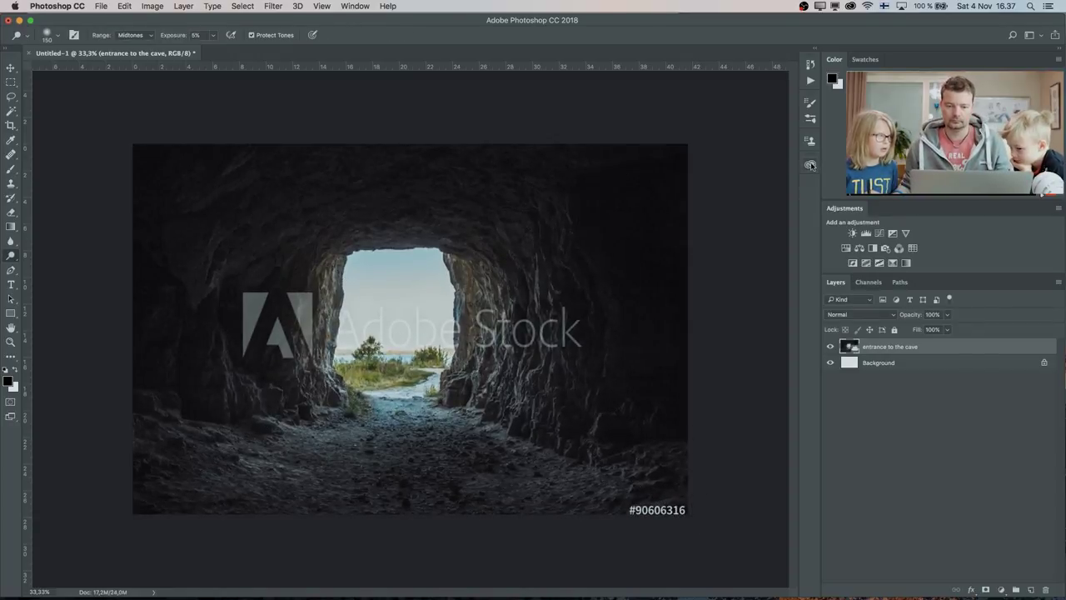
left_click(811, 165)
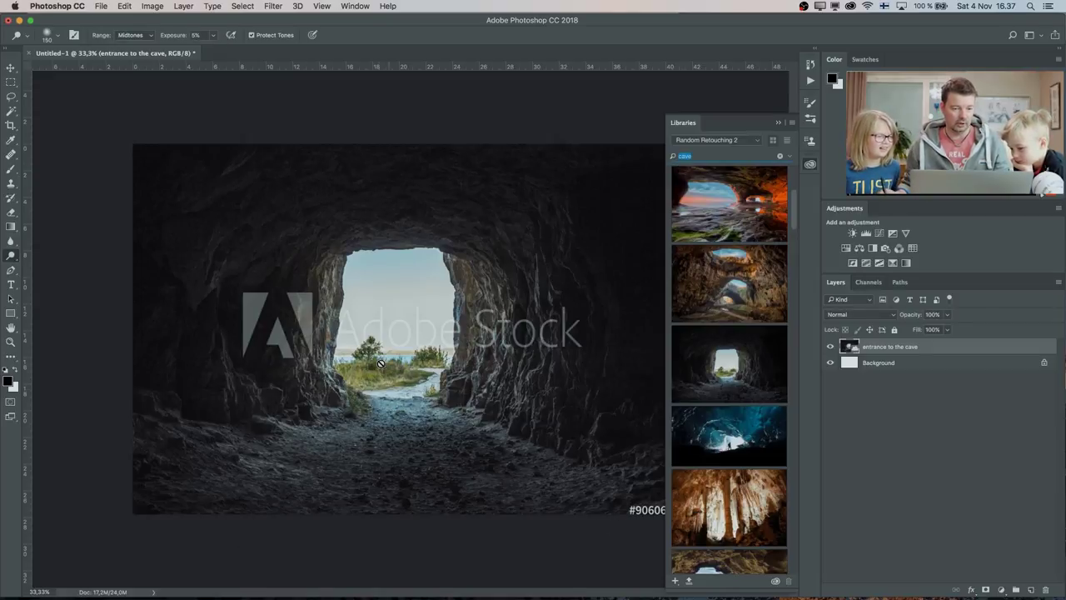
mouse_move(729, 204)
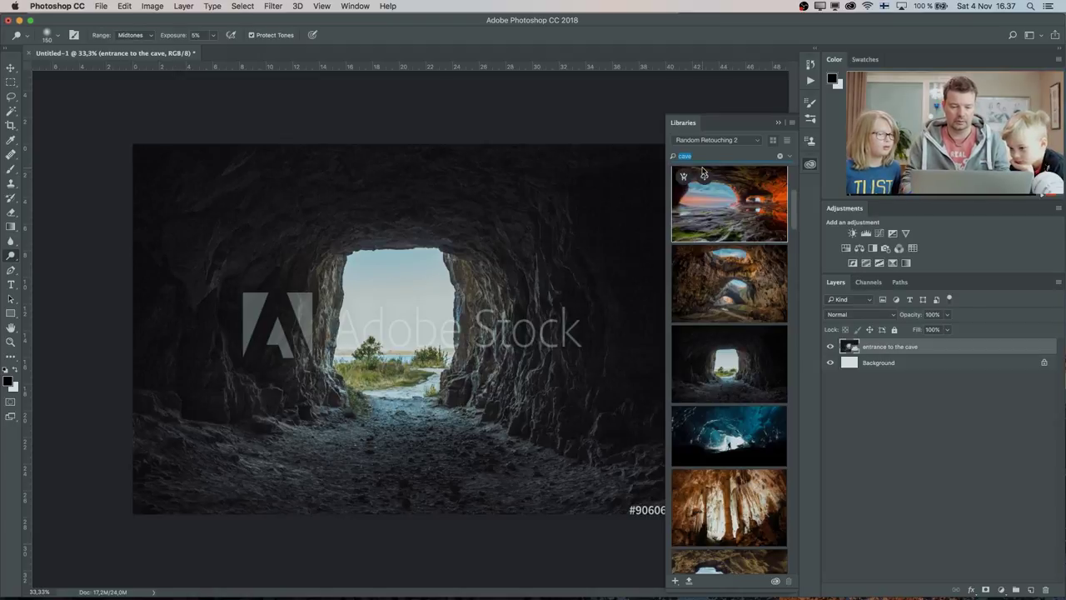
Search Stock for 'road', scroll to the desert highway photos and drag one onto the canvas.
type("road")
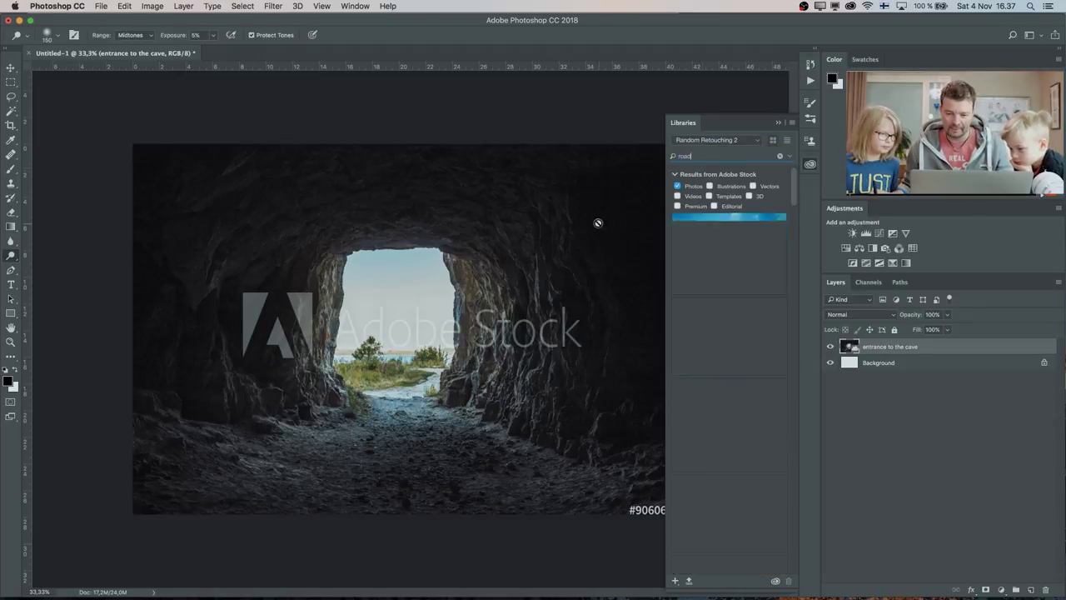
left_click_drag(798, 205, 846, 438)
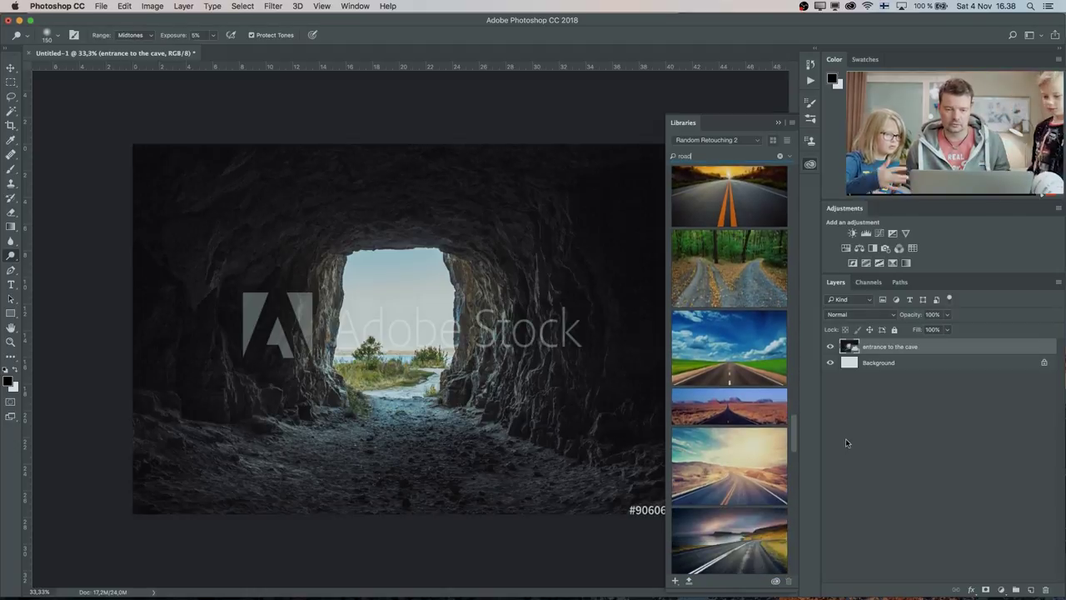
left_click_drag(797, 431, 812, 484)
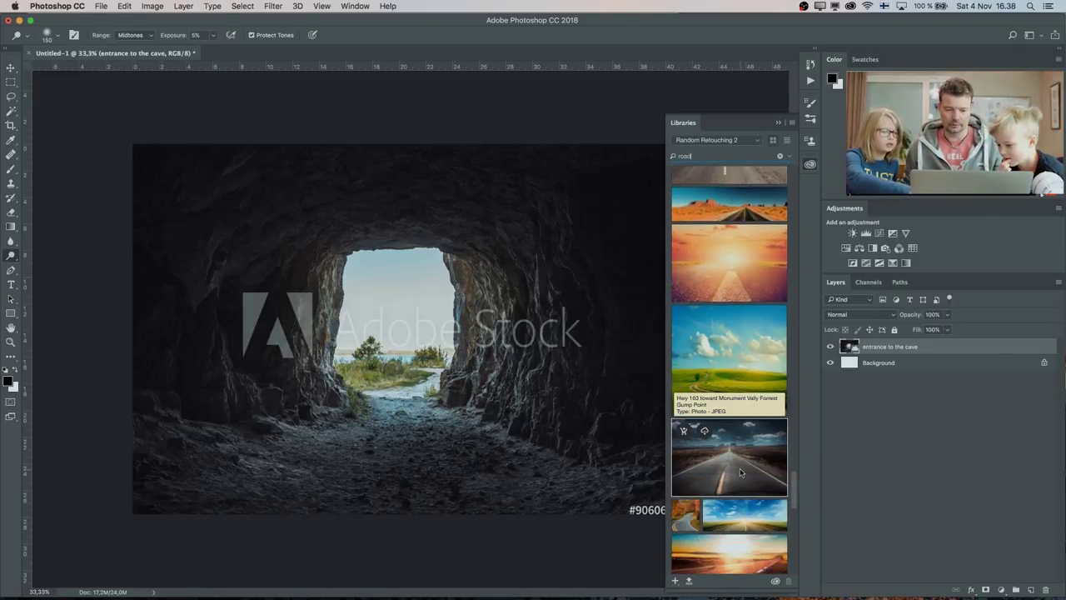
left_click_drag(744, 476, 404, 428)
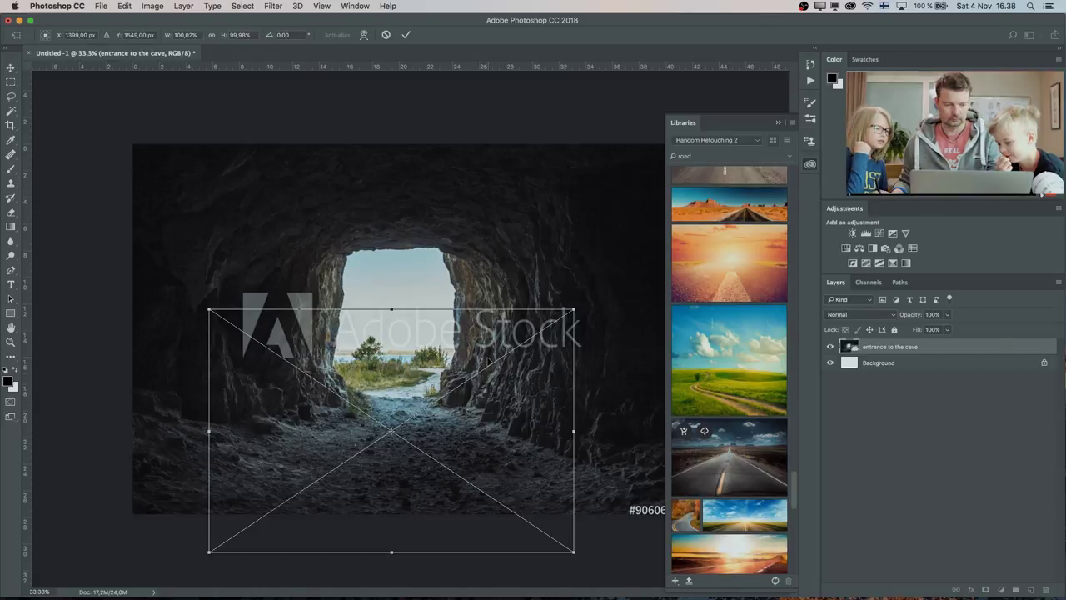
Commit the highway photo as a layer and move it over the tunnel.
key("Return")
key("o")
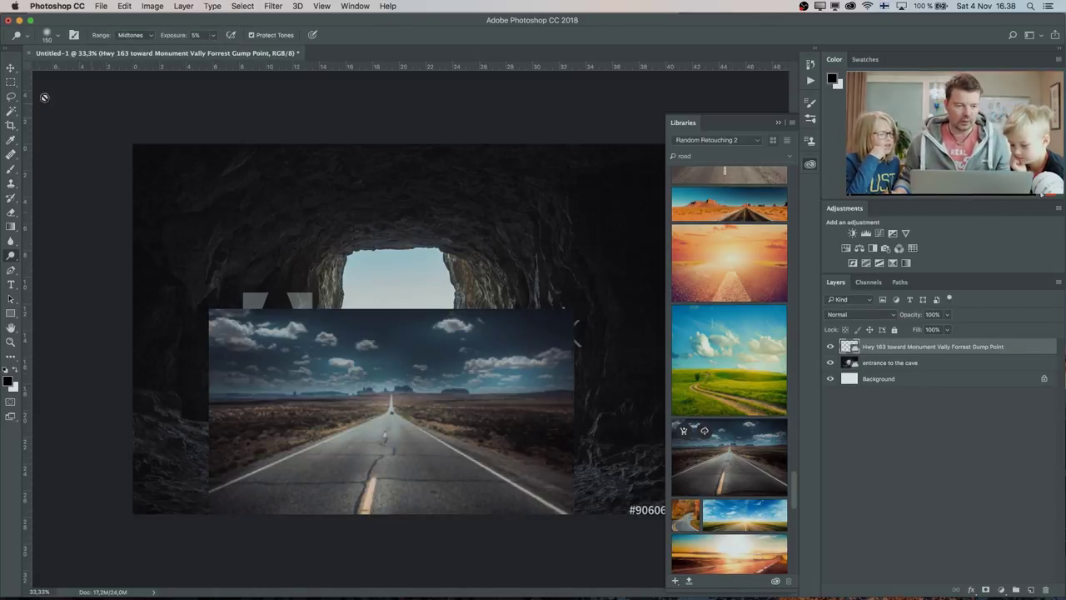
key("v")
left_click_drag(433, 442, 615, 406)
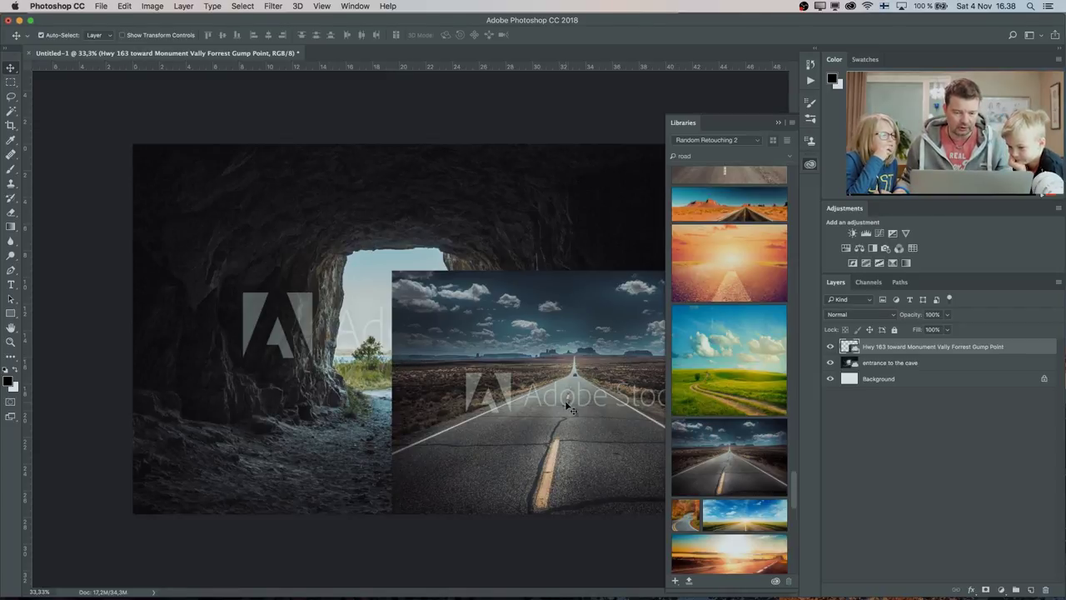
left_click_drag(566, 406, 408, 401)
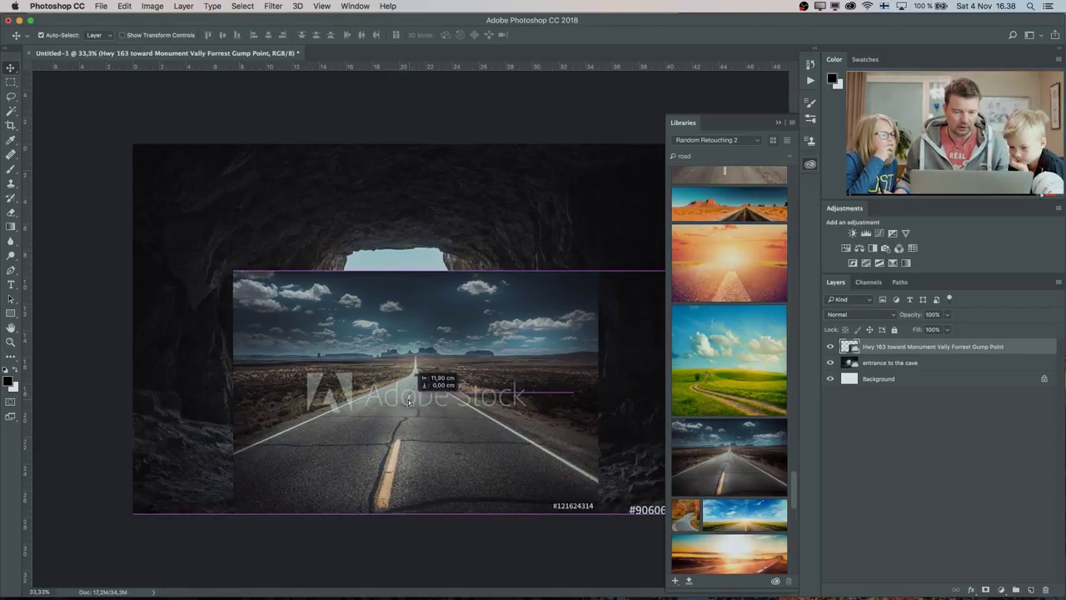
left_click_drag(408, 402, 414, 404)
Enlarge the road image so it spans the whole canvas.
key("super+t")
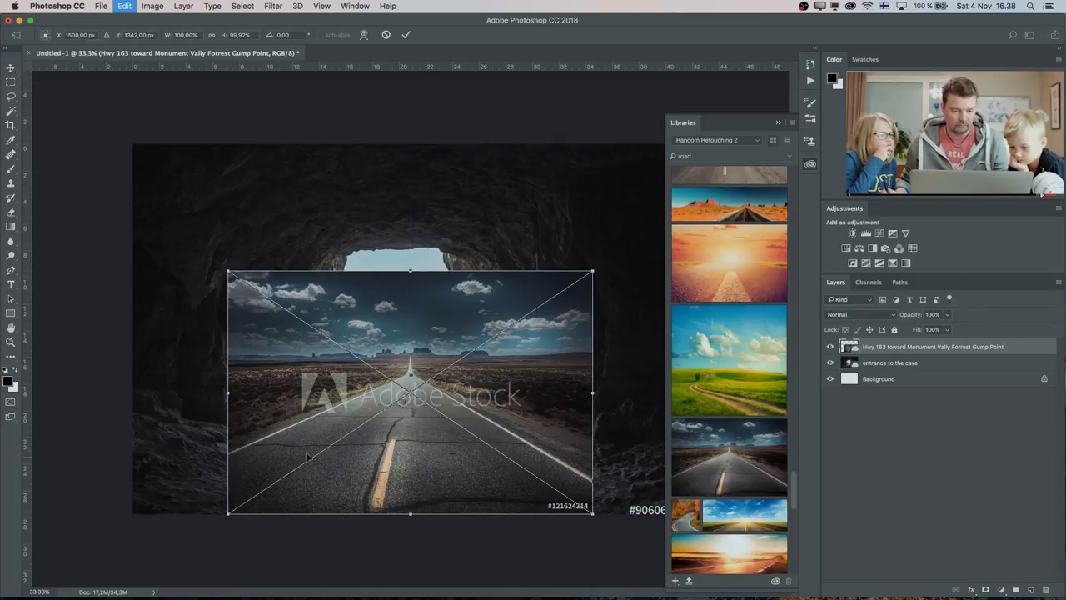
left_click_drag(228, 514, 144, 583)
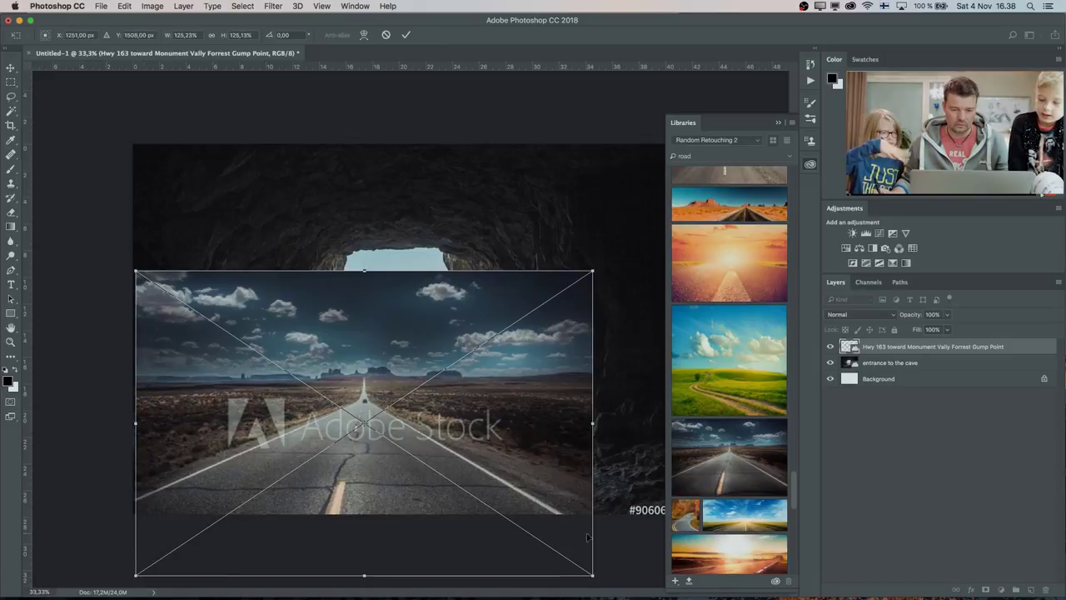
key("super+minus")
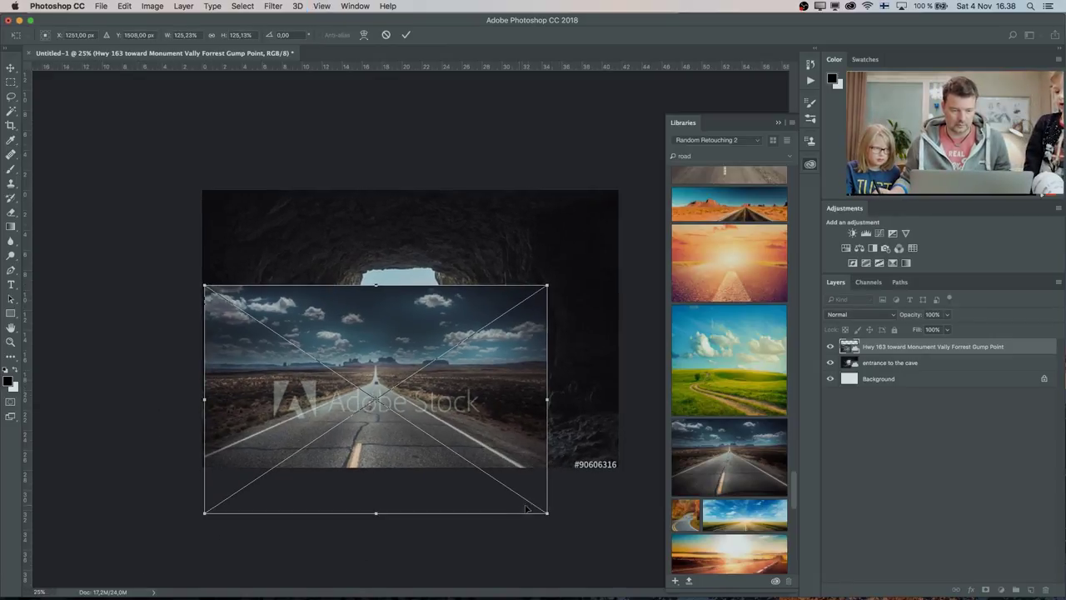
left_click_drag(547, 516, 617, 560)
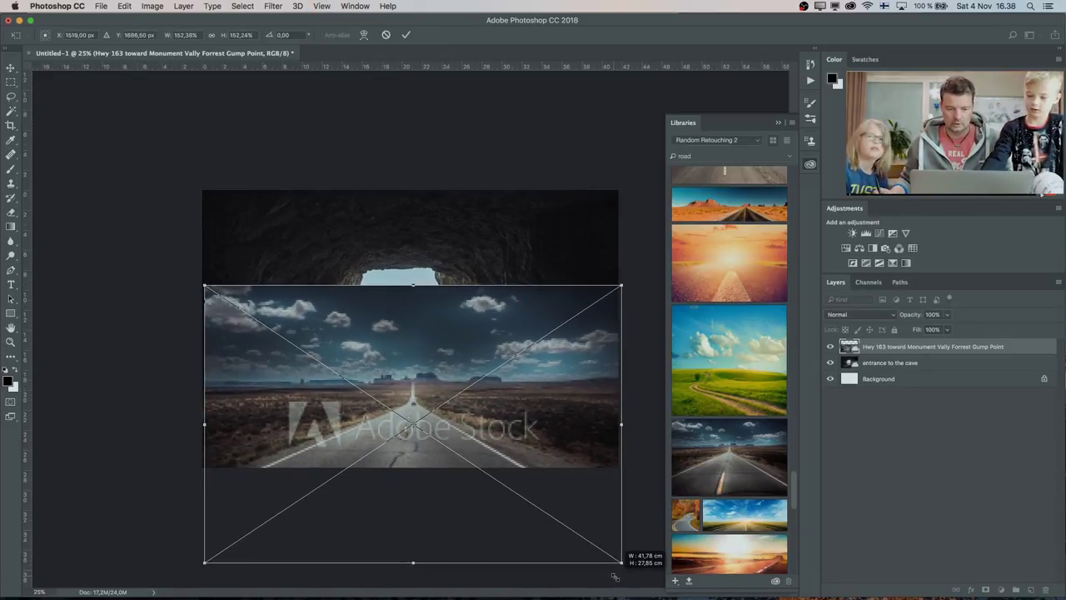
Align the faded road with the tunnel opening, restore 100% opacity, and add a layer mask.
left_click(946, 314)
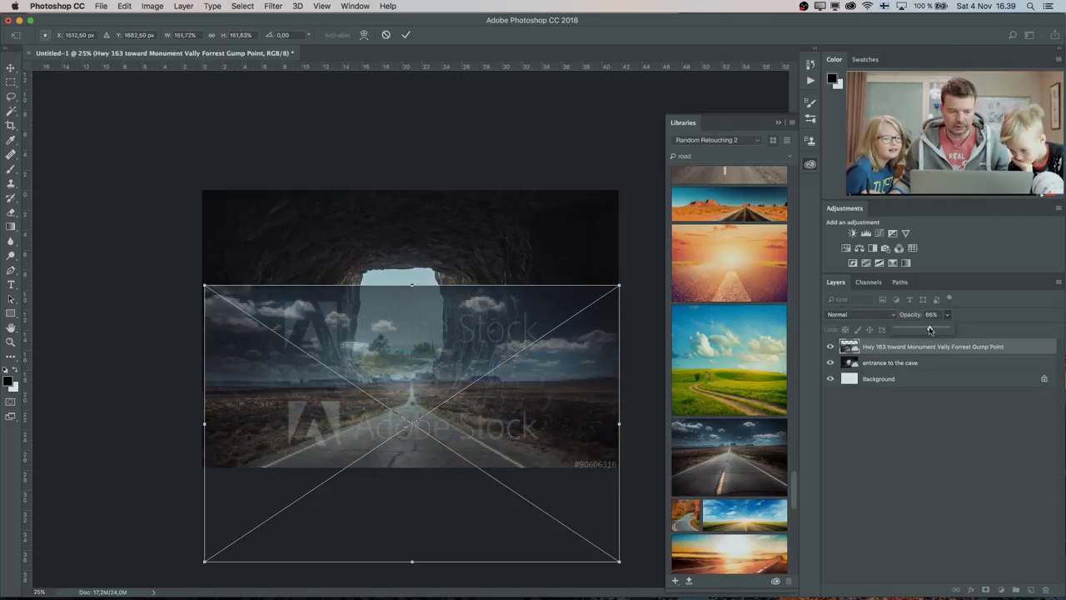
left_click_drag(542, 453, 540, 416)
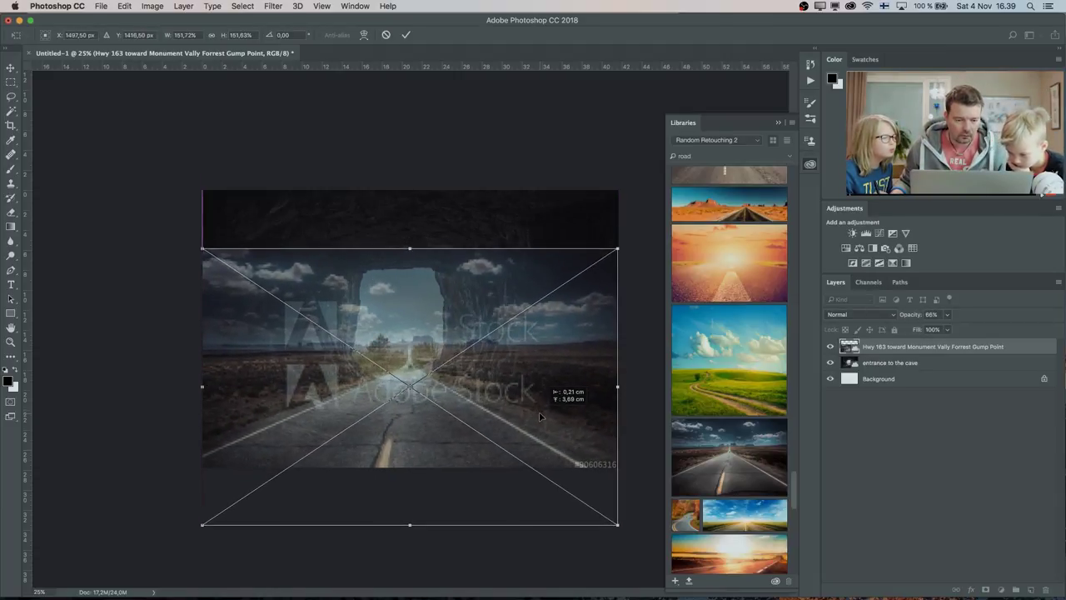
left_click_drag(539, 414, 538, 416)
left_click_drag(614, 526, 620, 530)
left_click_drag(199, 251, 198, 248)
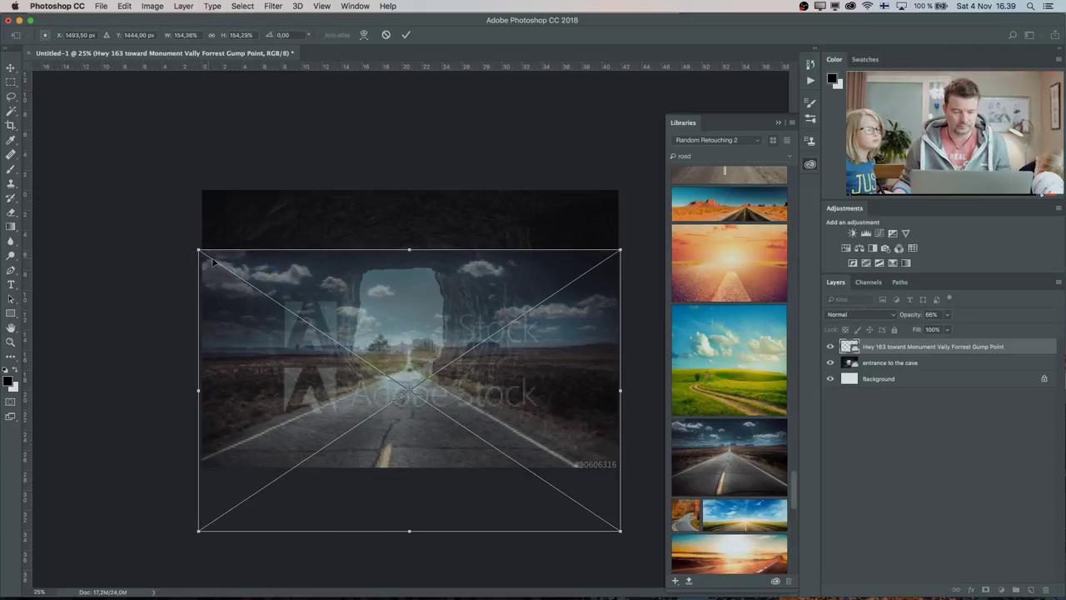
key("Return")
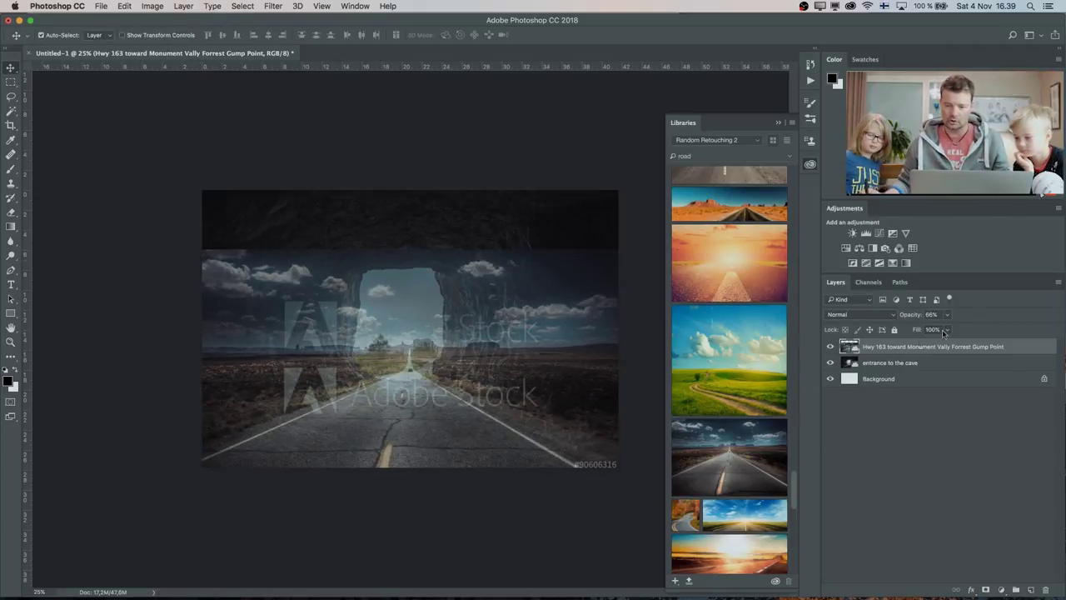
left_click_drag(947, 315, 968, 328)
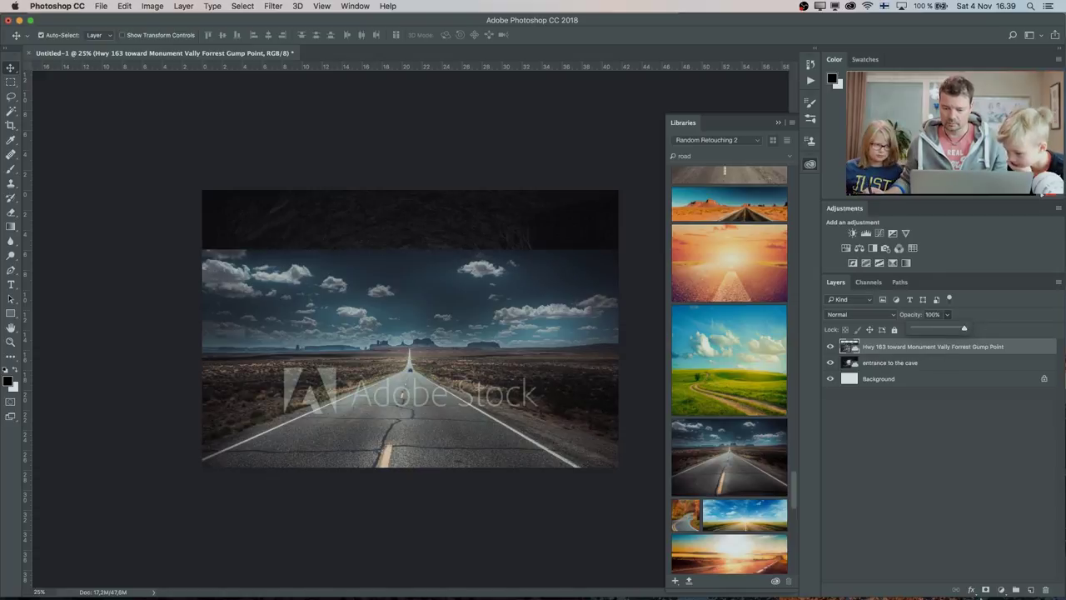
left_click(985, 590)
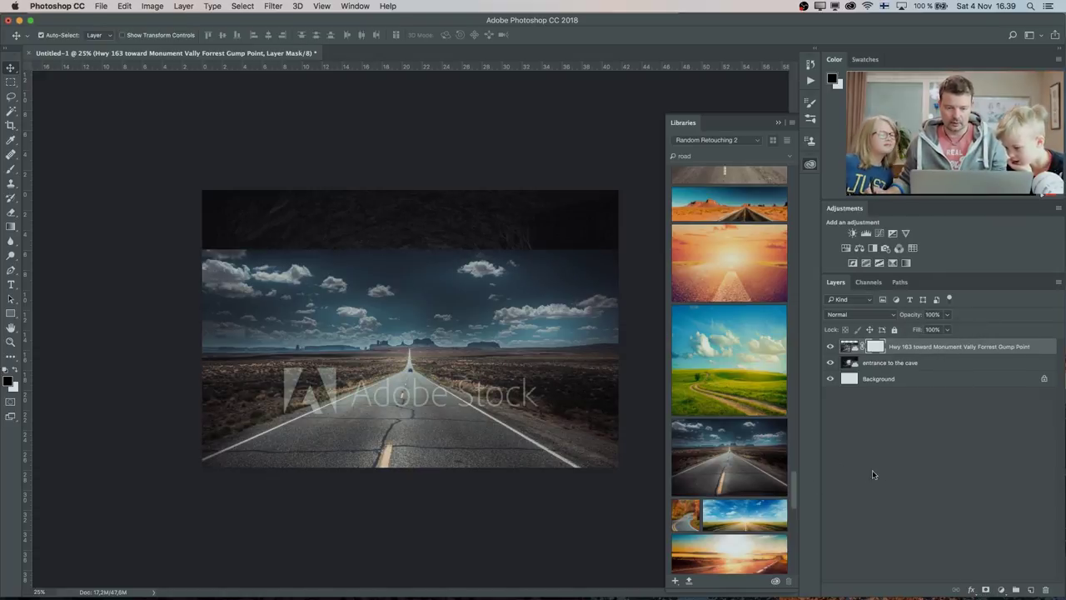
Invert the highway mask, then brush the road back in along the cave floor into the tunnel.
key("ctrl+i")
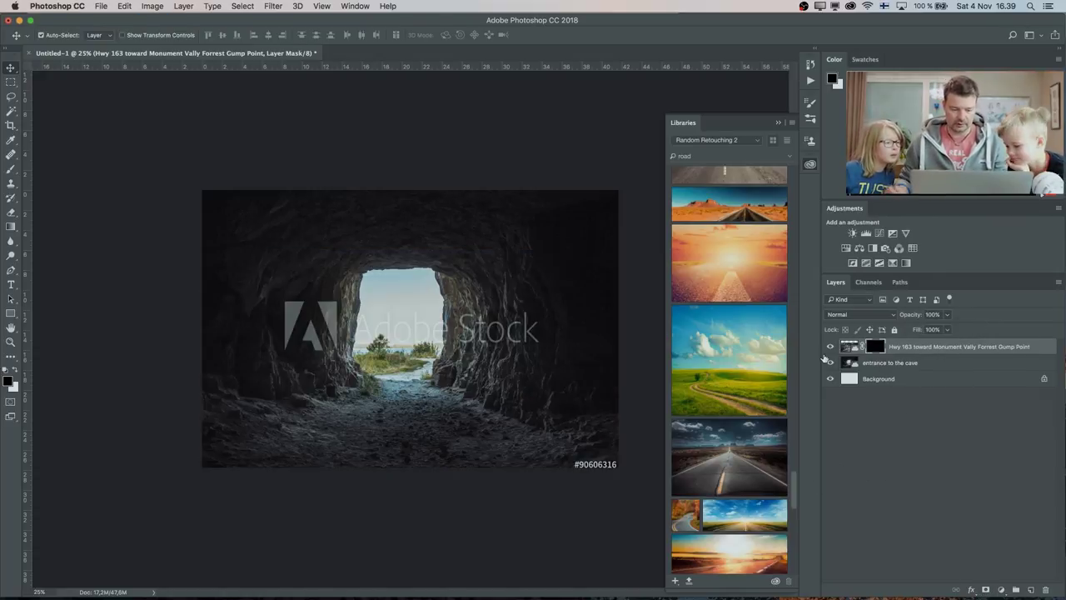
key("b")
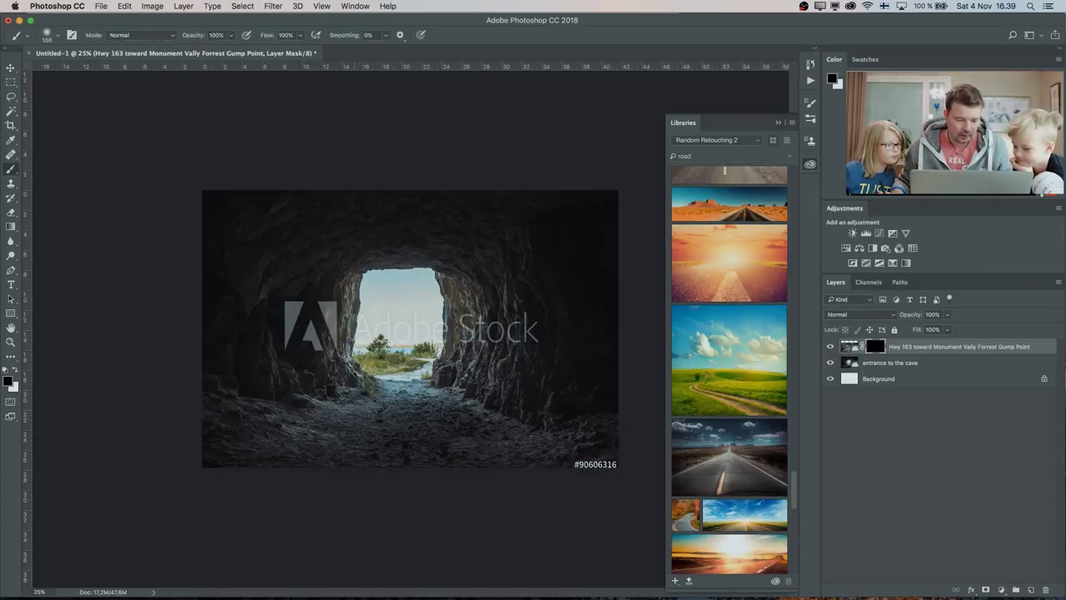
left_click_drag(374, 393, 306, 413)
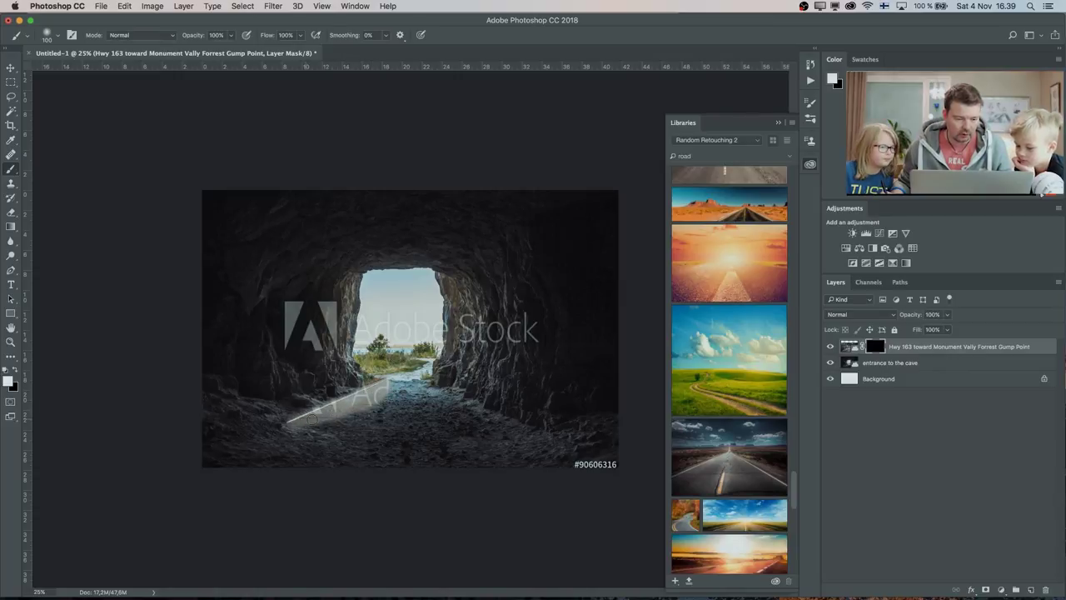
mouse_move(227, 451)
left_mouse_down()
mouse_move(371, 408)
mouse_move(399, 387)
left_mouse_up()
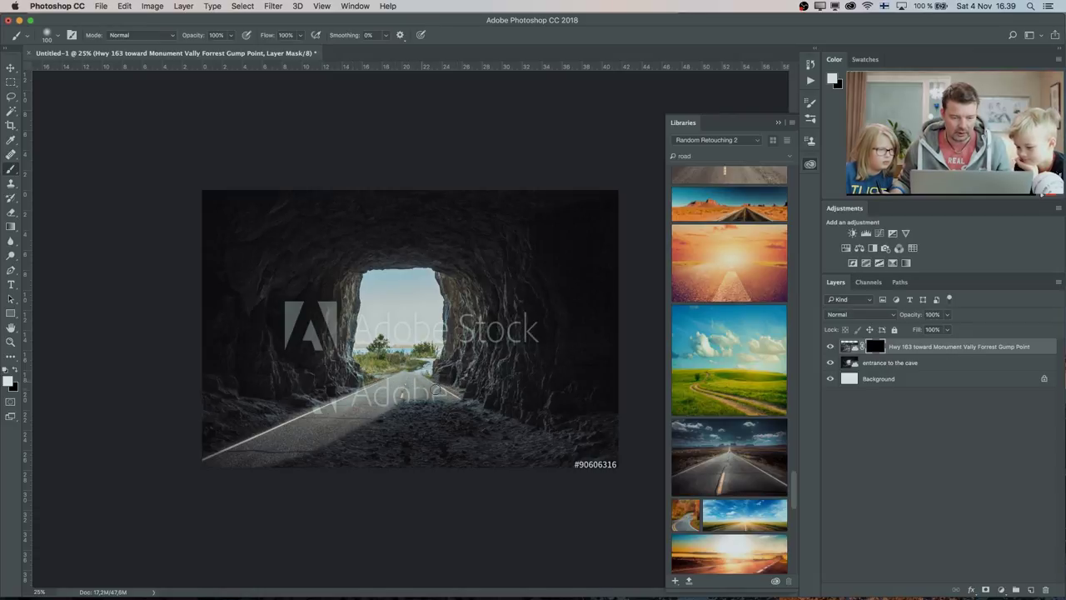
mouse_move(475, 406)
left_mouse_down()
mouse_move(556, 455)
mouse_move(605, 465)
left_mouse_up()
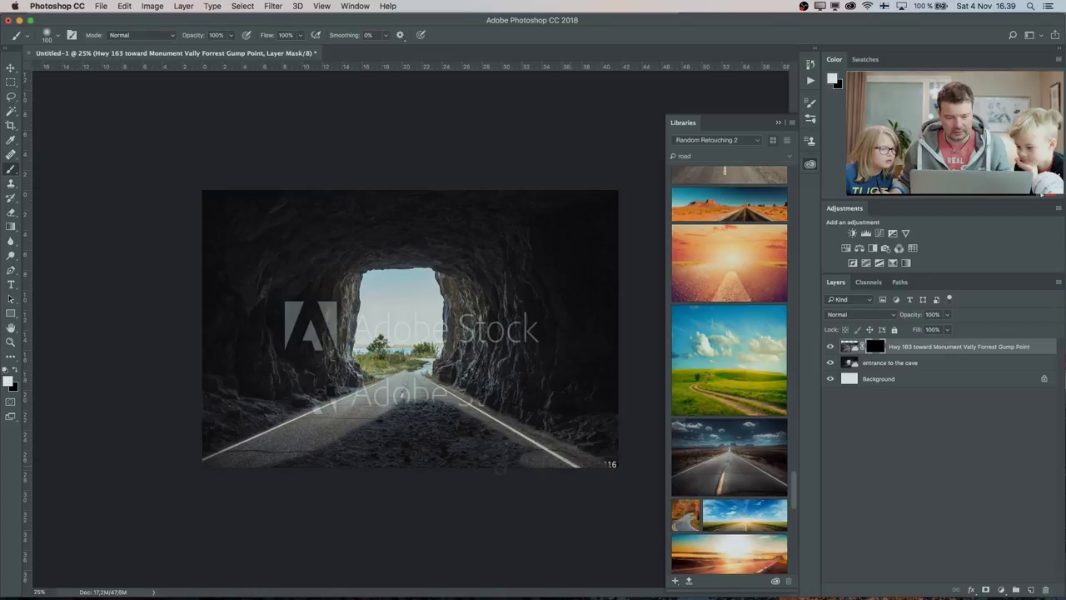
mouse_move(431, 469)
left_mouse_down()
mouse_move(275, 463)
mouse_move(349, 437)
mouse_move(401, 397)
left_mouse_up()
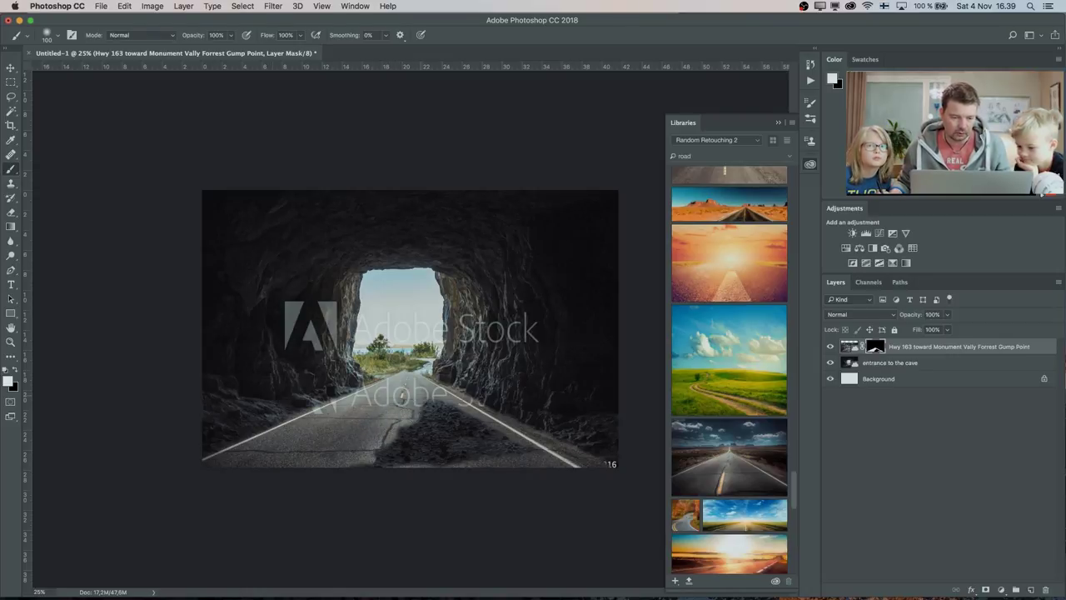
left_click_drag(360, 452, 437, 467)
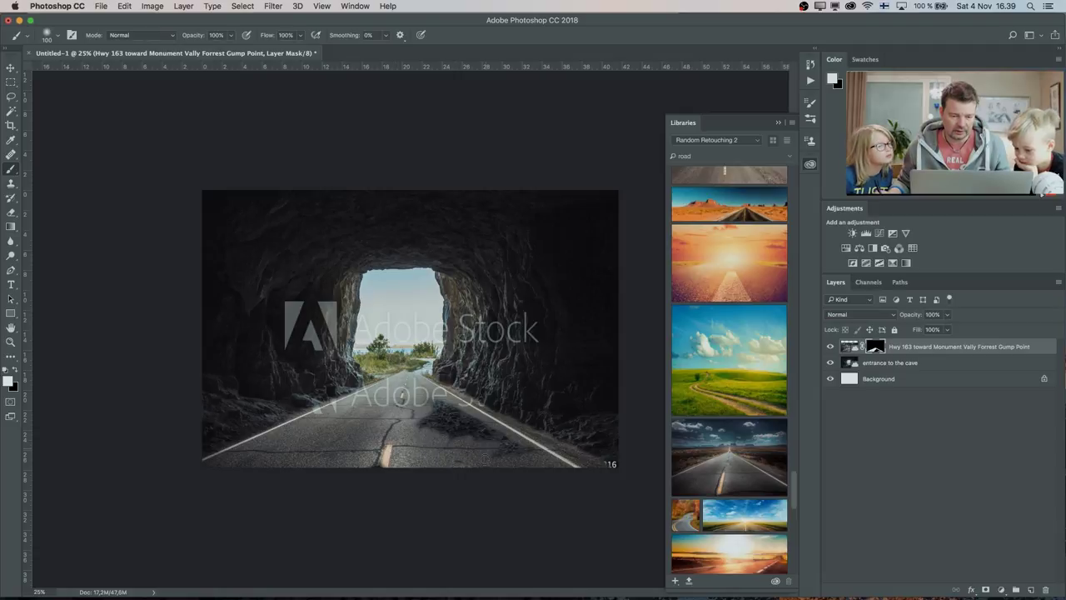
left_click_drag(479, 426, 428, 421)
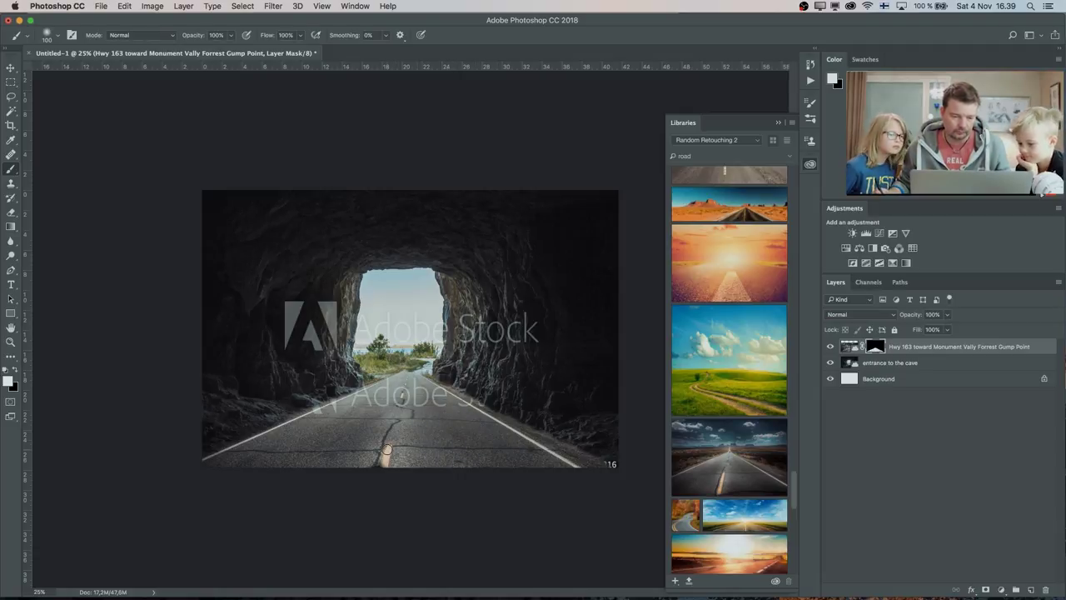
left_click_drag(386, 449, 399, 384)
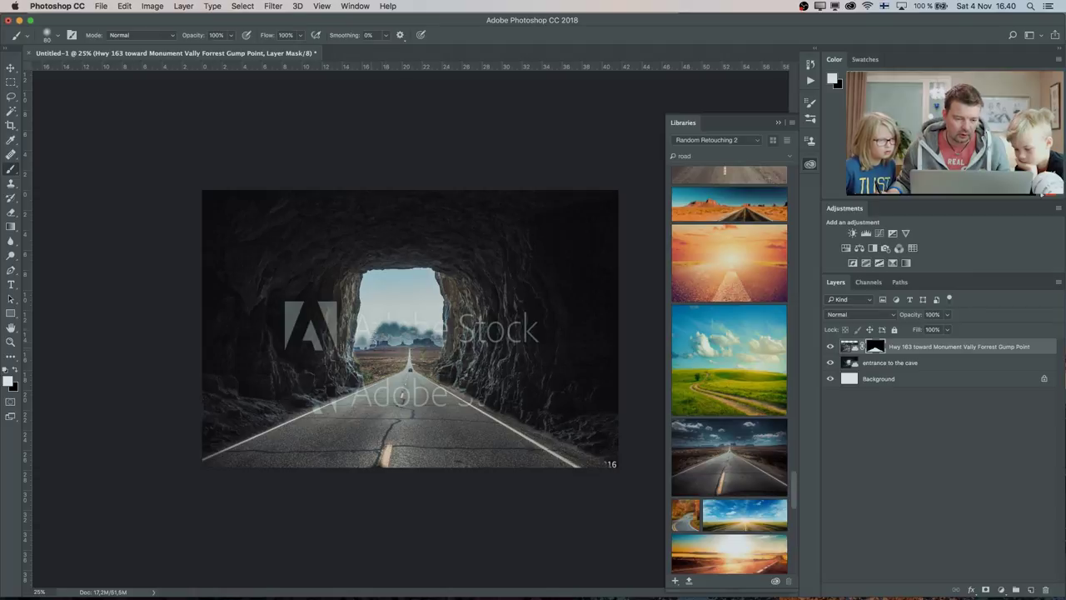
Paint the mask to show clouds in the tunnel opening and hide sky along its top and right.
mouse_move(366, 322)
left_mouse_down()
mouse_move(433, 339)
mouse_move(420, 320)
mouse_move(366, 319)
left_mouse_up()
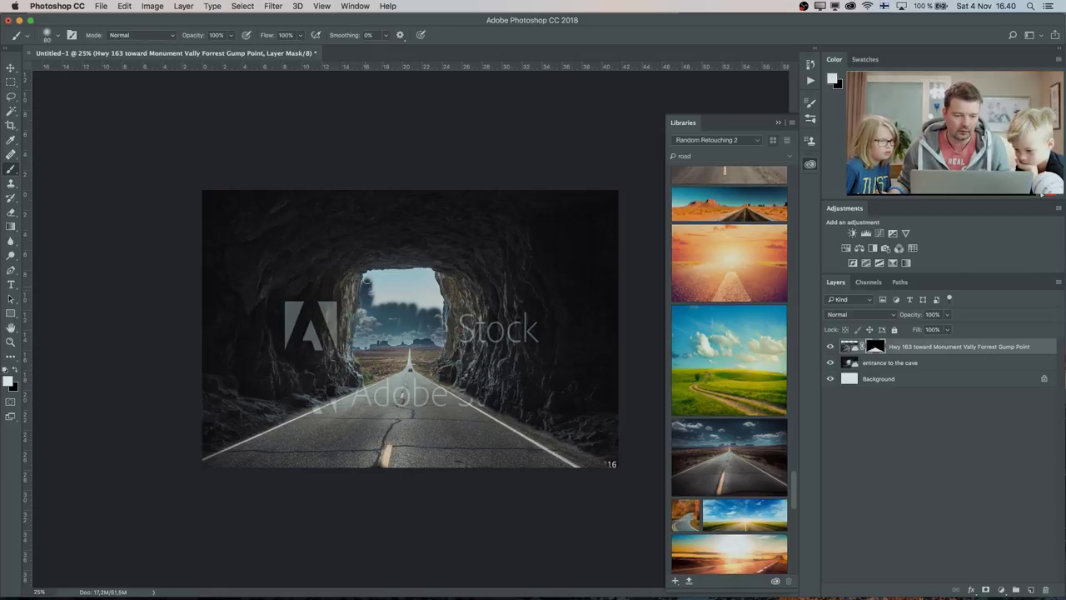
mouse_move(383, 273)
left_mouse_down()
mouse_move(425, 273)
mouse_move(437, 296)
mouse_move(433, 309)
mouse_move(405, 309)
mouse_move(377, 283)
mouse_move(394, 312)
left_mouse_up()
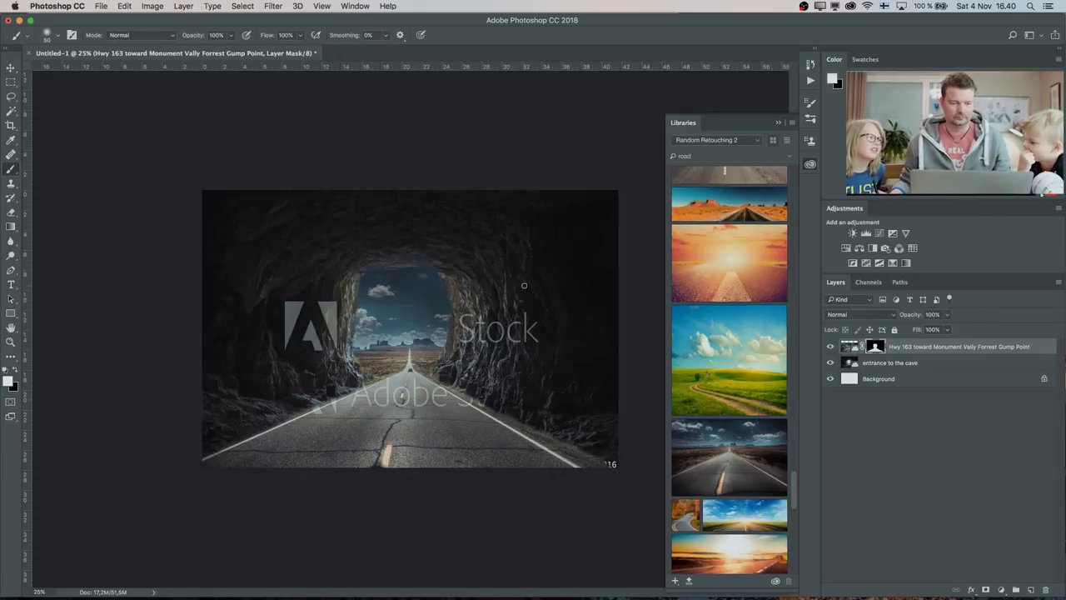
left_click(692, 157)
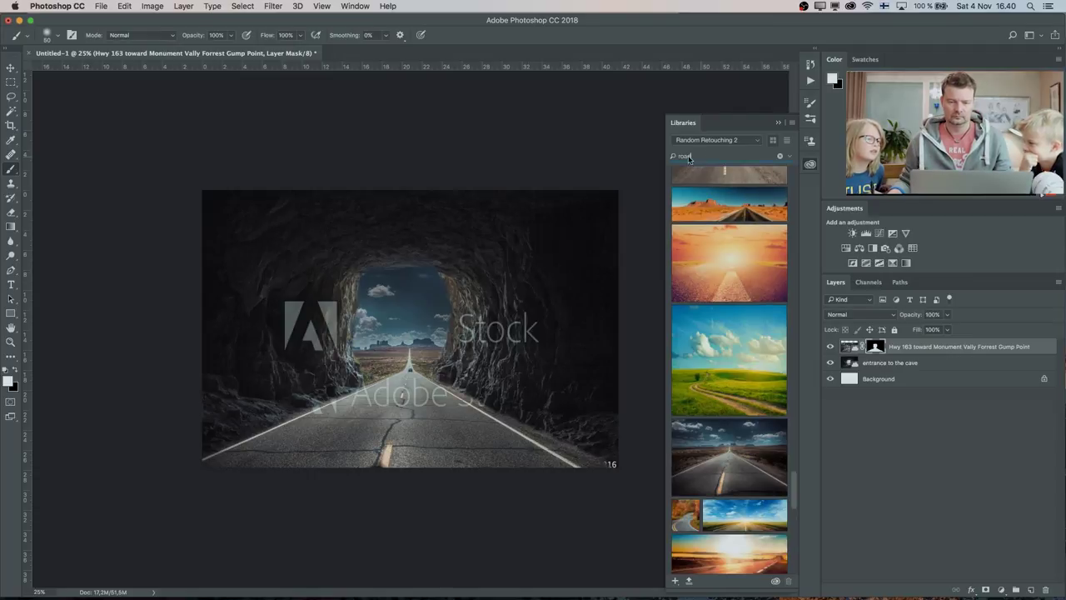
Search Stock for 'mouse', place the rat photo as a layer, and blend it in Overlay mode.
key("BackSpace")
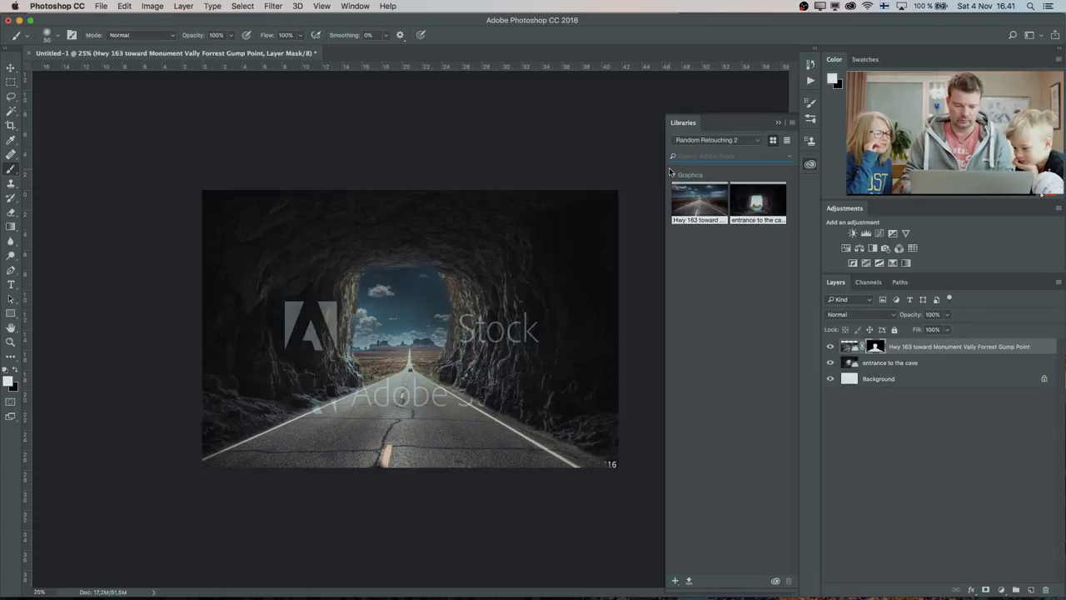
type("mouse")
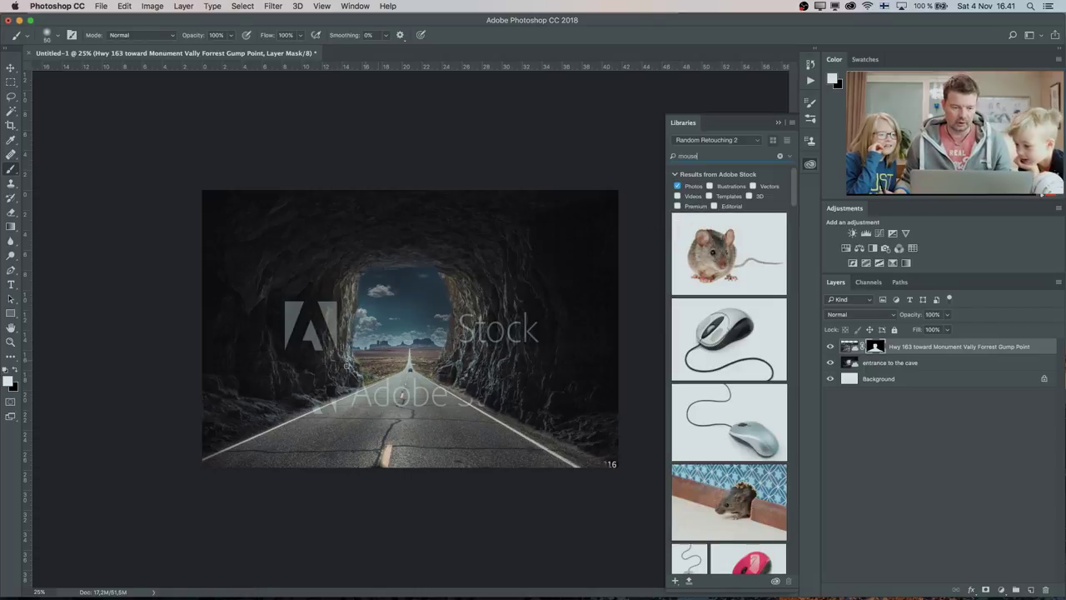
scroll(750, 333, "down", 3)
scroll(782, 250, "down", 2)
mouse_move(791, 212)
left_mouse_down()
mouse_move(799, 263)
mouse_move(796, 254)
left_mouse_up()
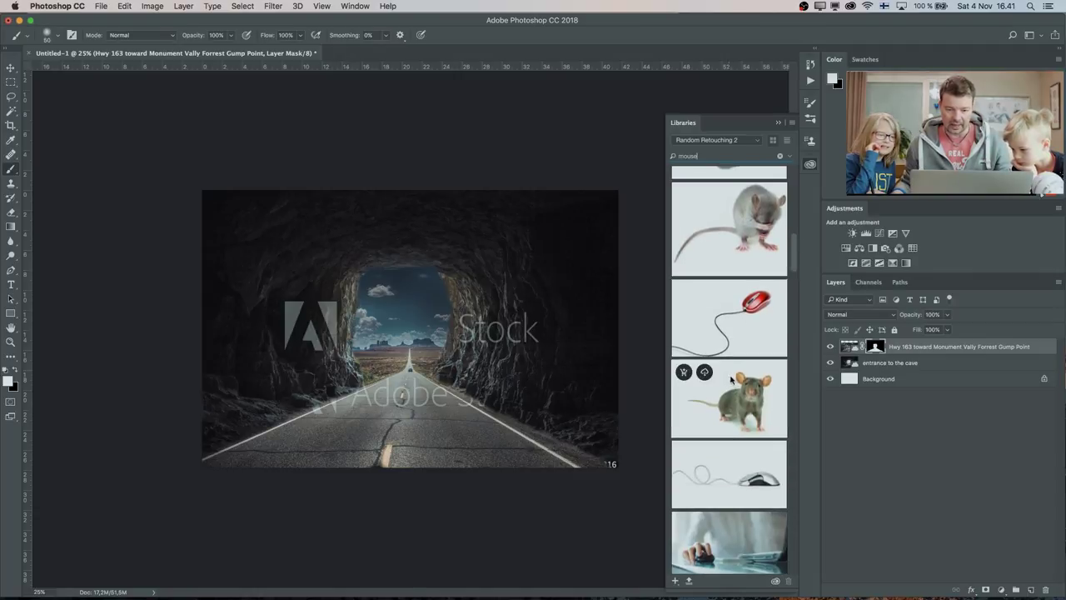
left_click_drag(732, 392, 454, 410)
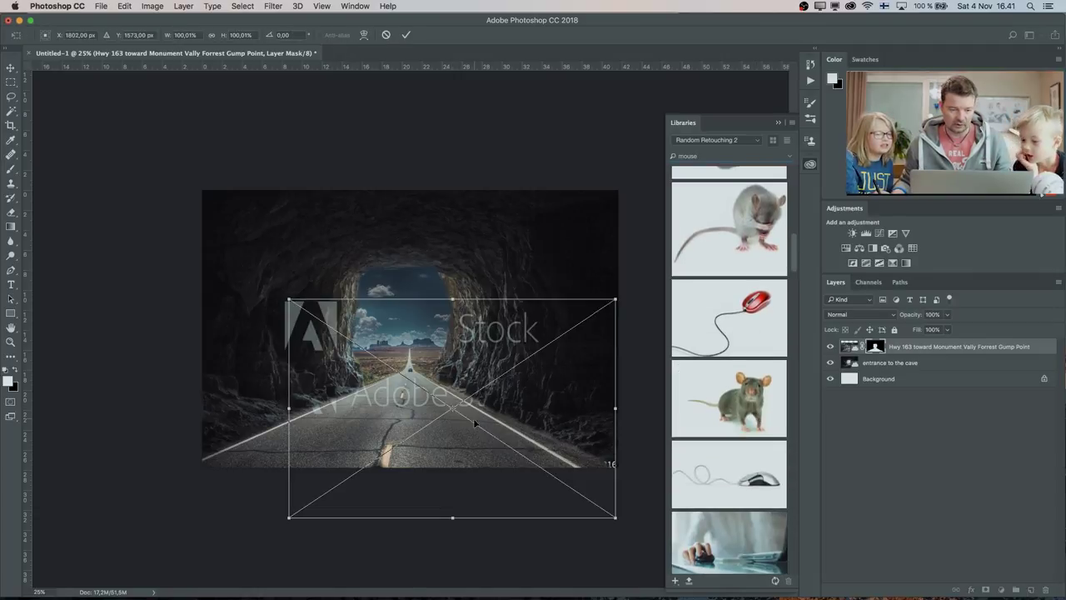
key("Return")
left_click(836, 314)
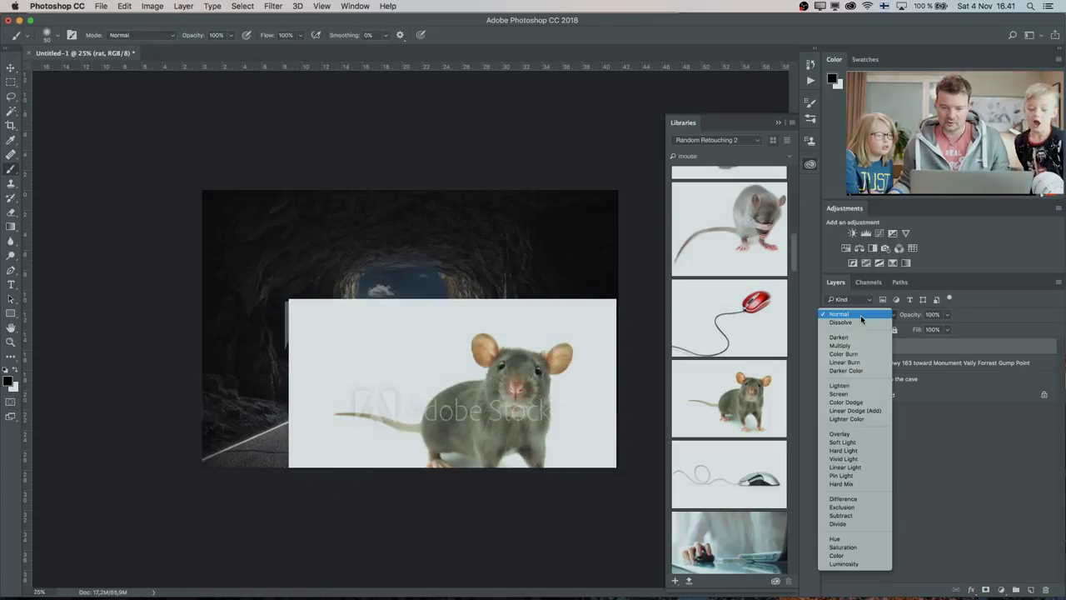
left_click(879, 433)
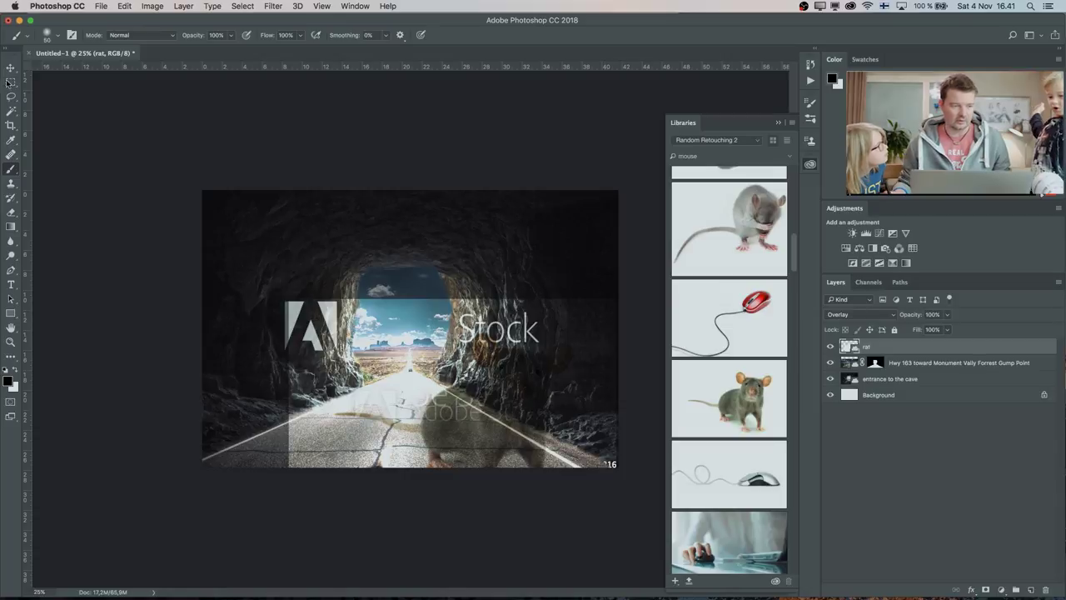
Move the rat image up and to the left.
key("v")
mouse_move(509, 438)
left_mouse_down()
mouse_move(477, 389)
mouse_move(414, 389)
left_mouse_up()
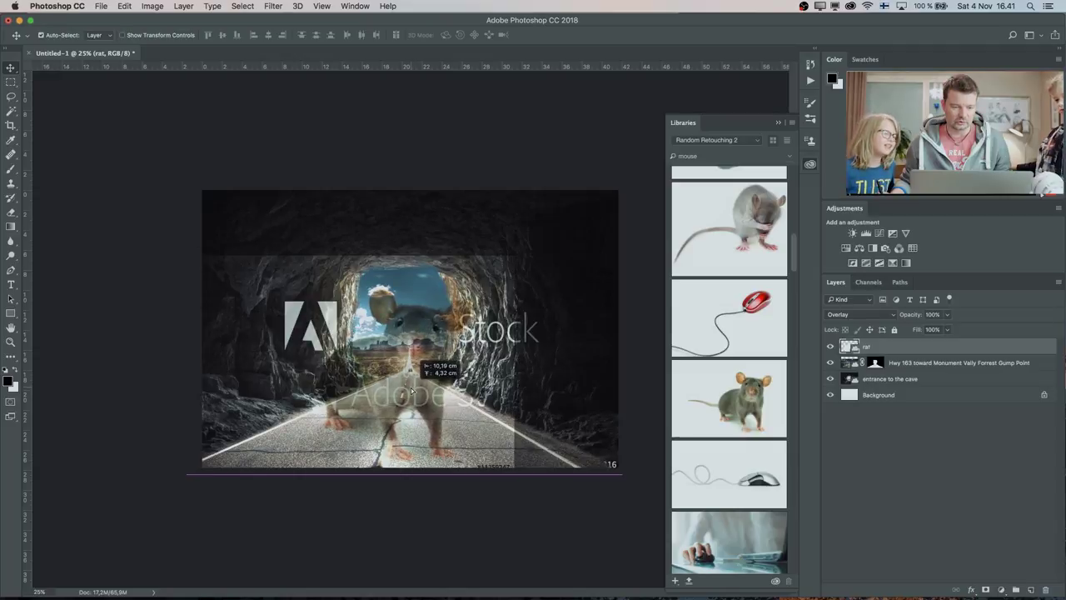
left_click_drag(414, 389, 381, 392)
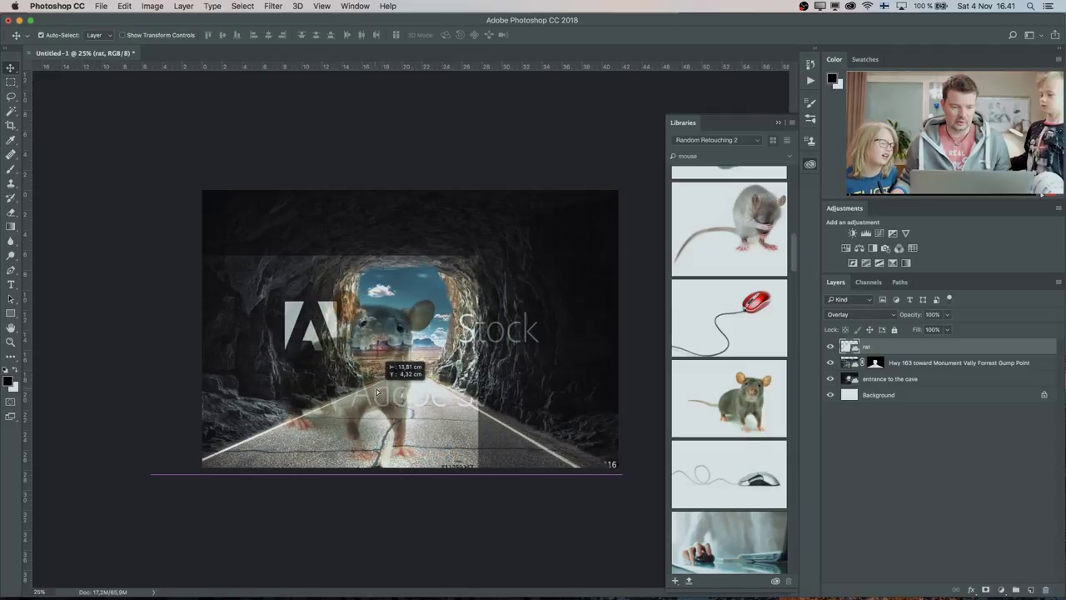
left_click_drag(381, 388, 386, 388)
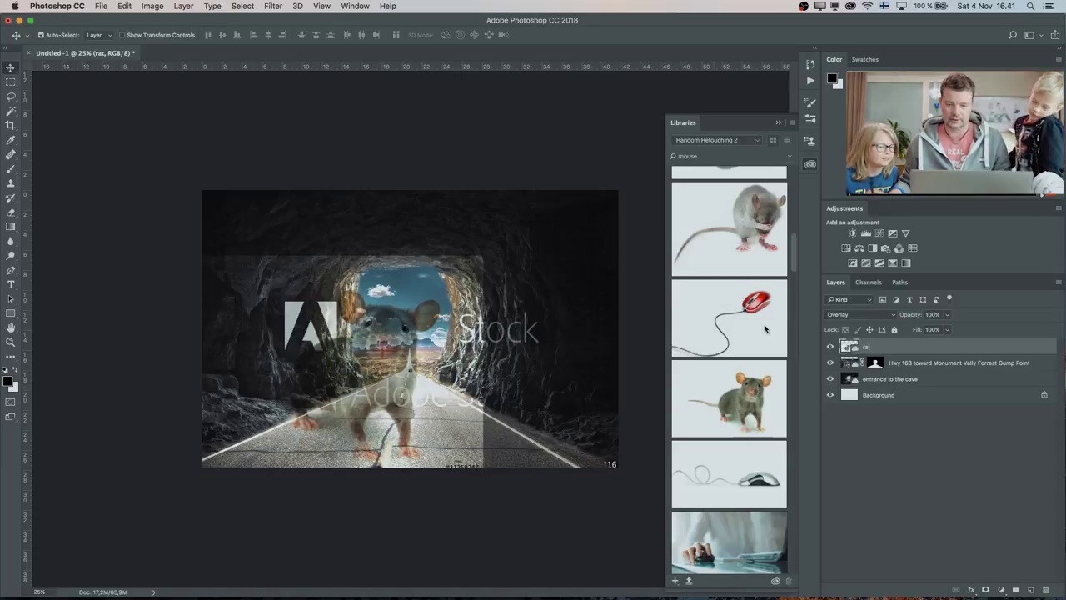
Cycle through the rat layer's blend modes, landing on Multiply.
key("l")
key("shift+plus")
key("shift+plus")
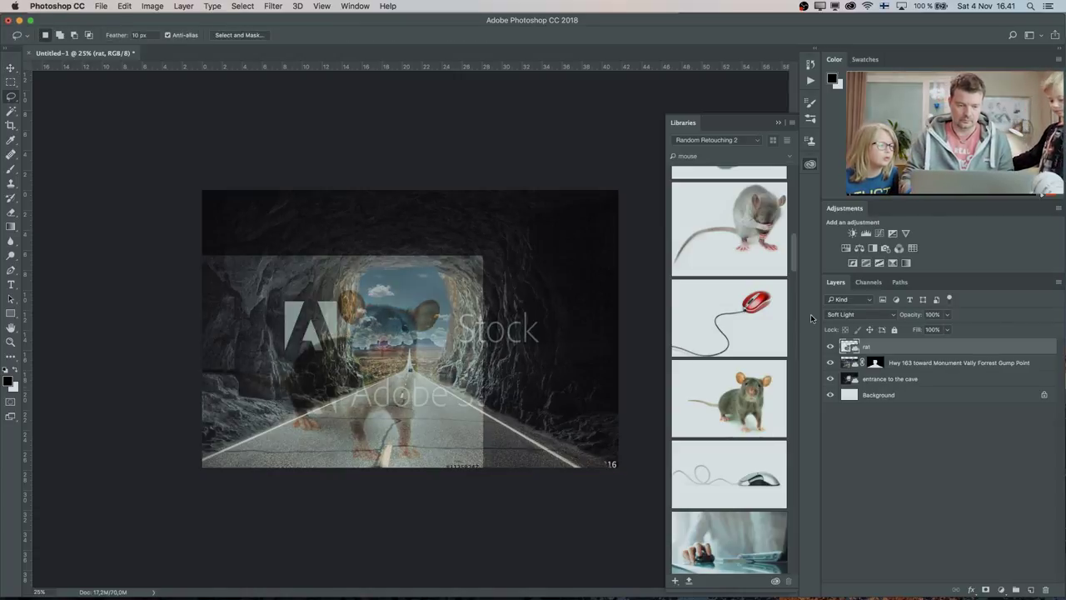
key("shift+plus")
key("shift+plus")
key("shift+plus")
key("shift+plus")
key("shift+plus")
key("shift+plus")
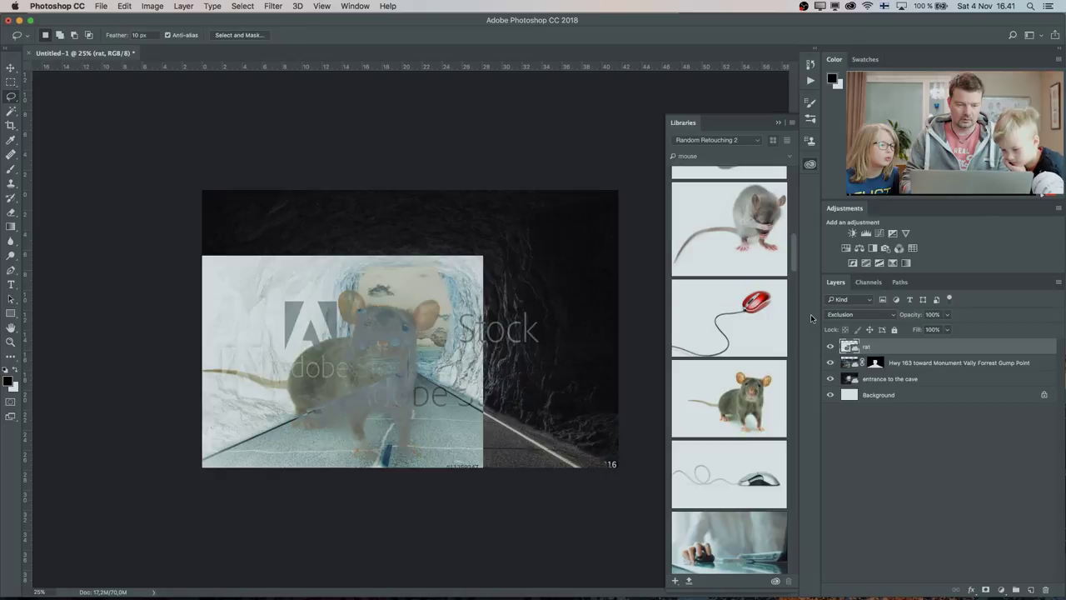
key("shift+plus")
key("shift+plus")
key("shift+plus")
key("shift+plus")
key("shift+plus")
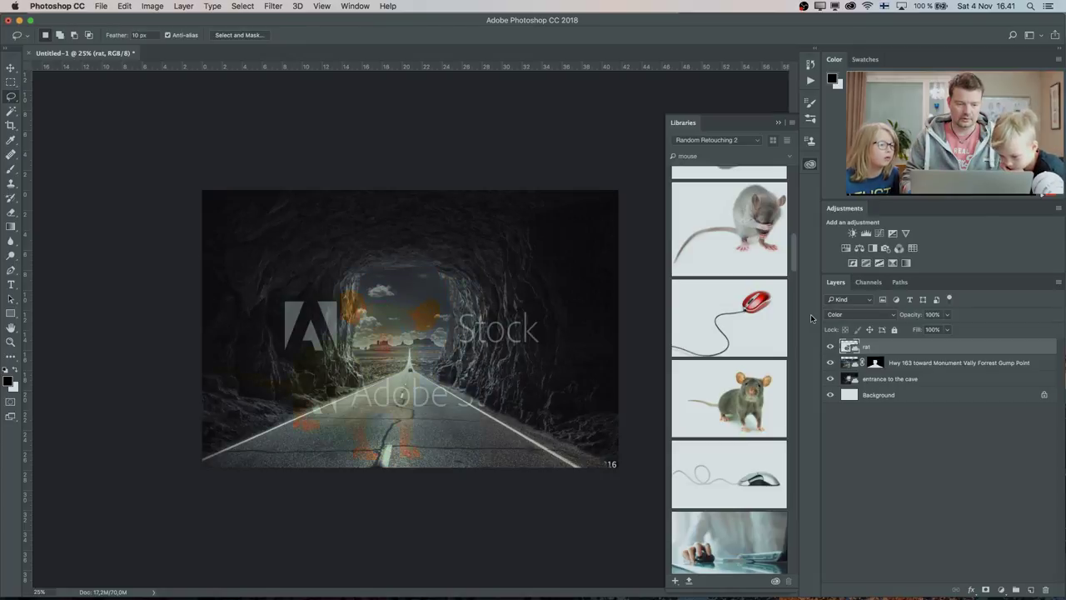
key("shift+plus")
key("shift+plus")
key("shift+plus")
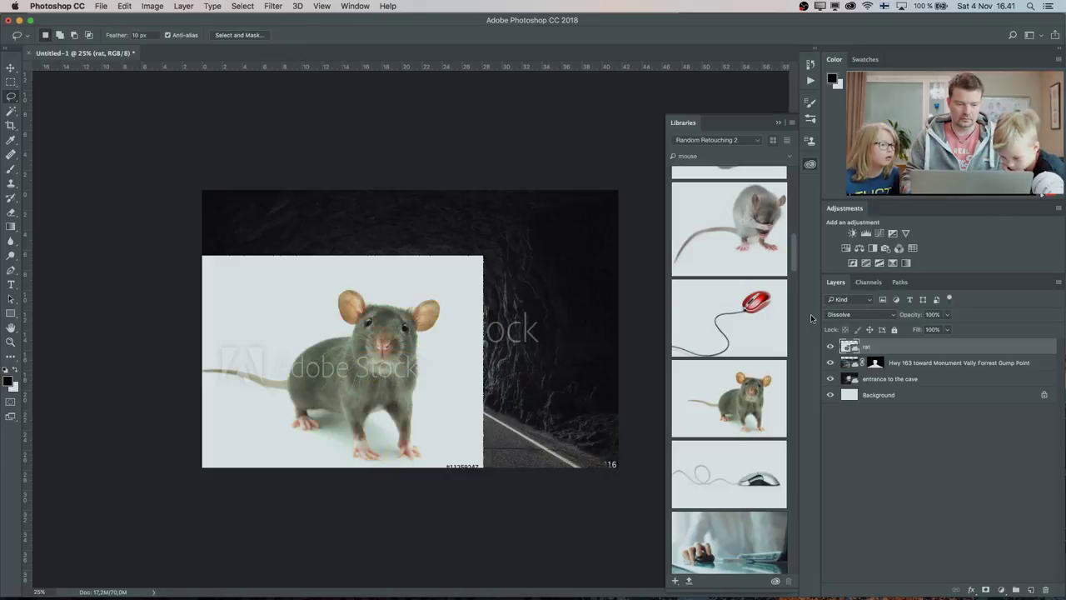
key("shift+plus")
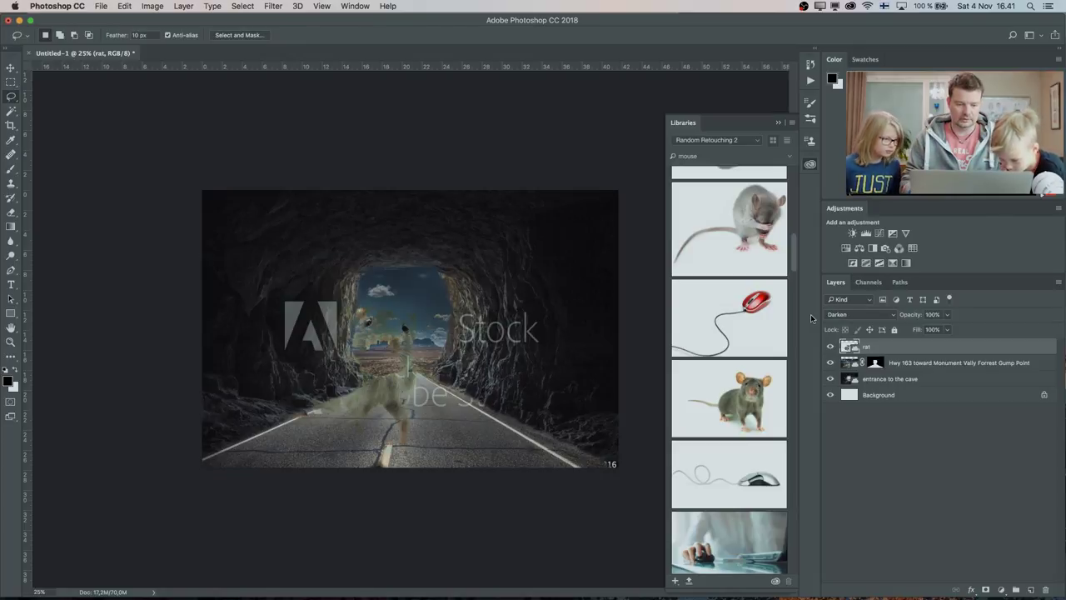
key("shift+plus")
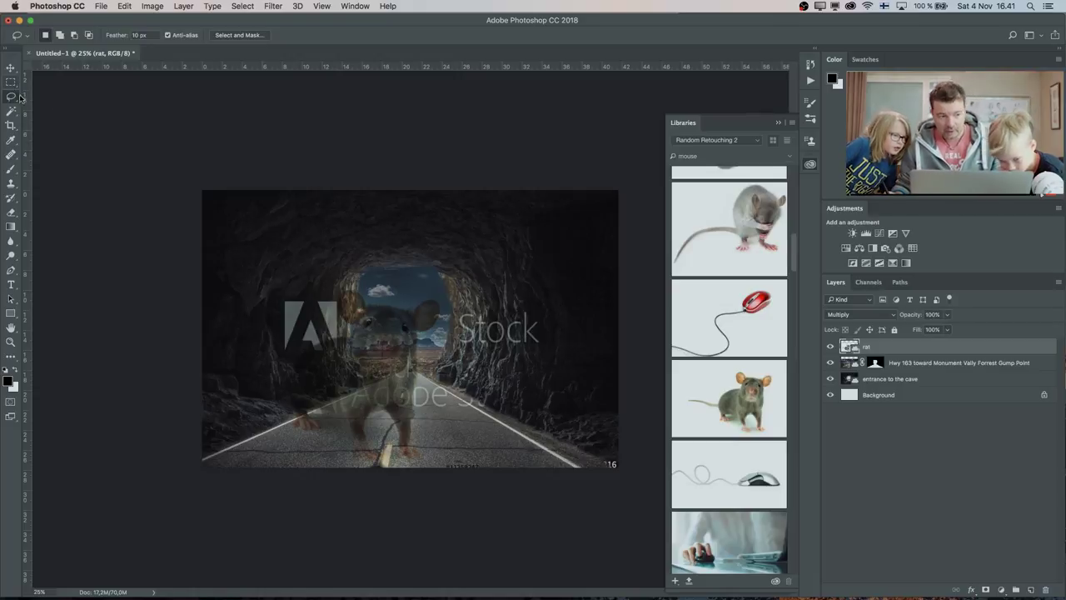
Shift the rat further left over the road and set its blend mode to Normal.
left_click(11, 67)
left_click_drag(362, 375, 421, 375)
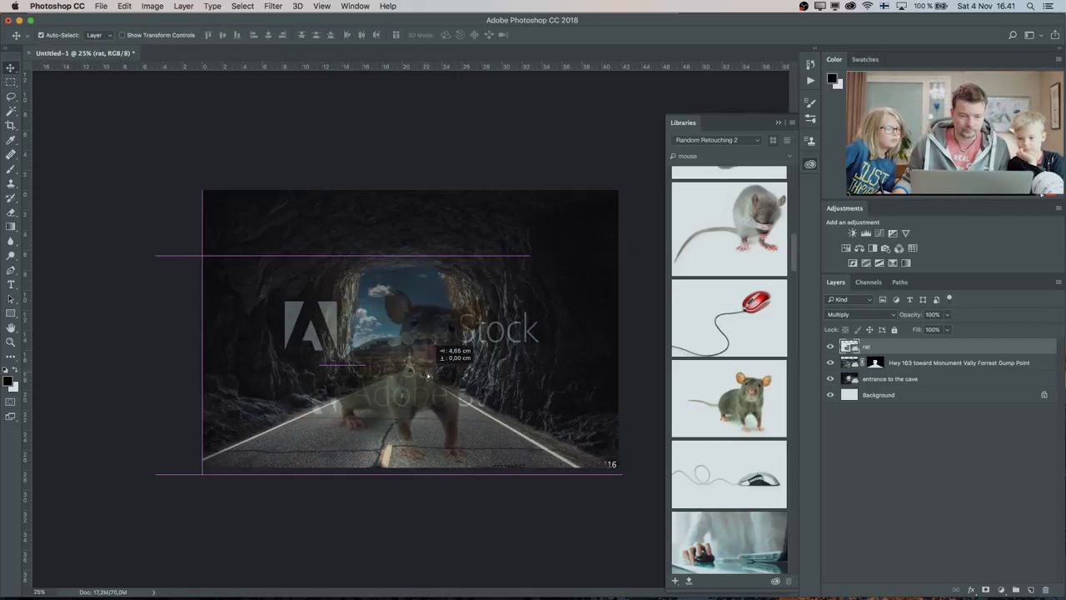
left_click_drag(421, 375, 363, 380)
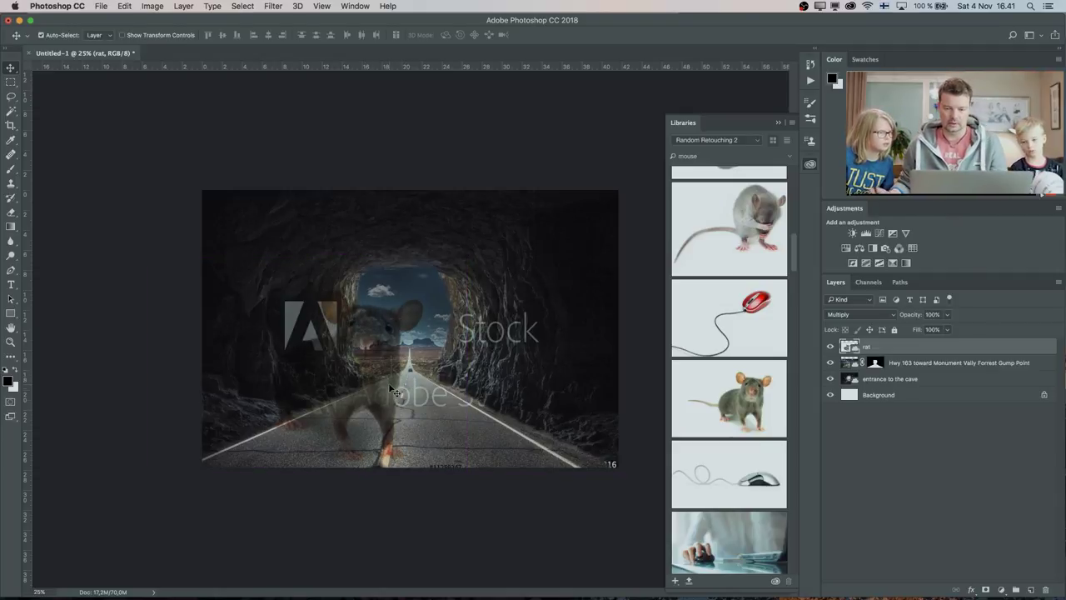
left_click(859, 314)
left_click(859, 281)
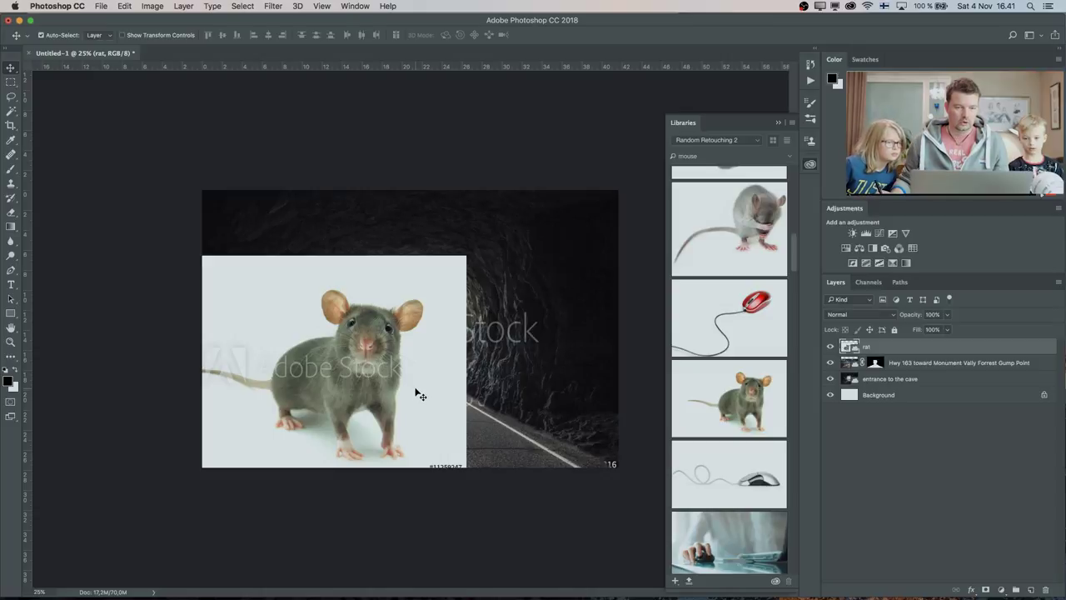
Try selecting the white background with the Magic Wand, then undo and deselect.
left_click(10, 110)
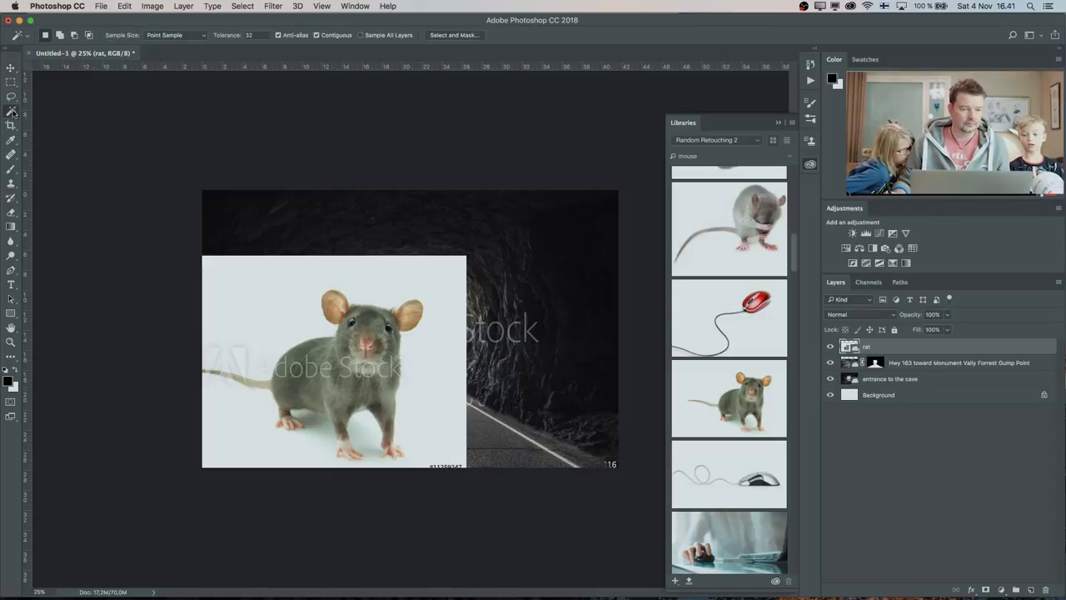
left_click(291, 309)
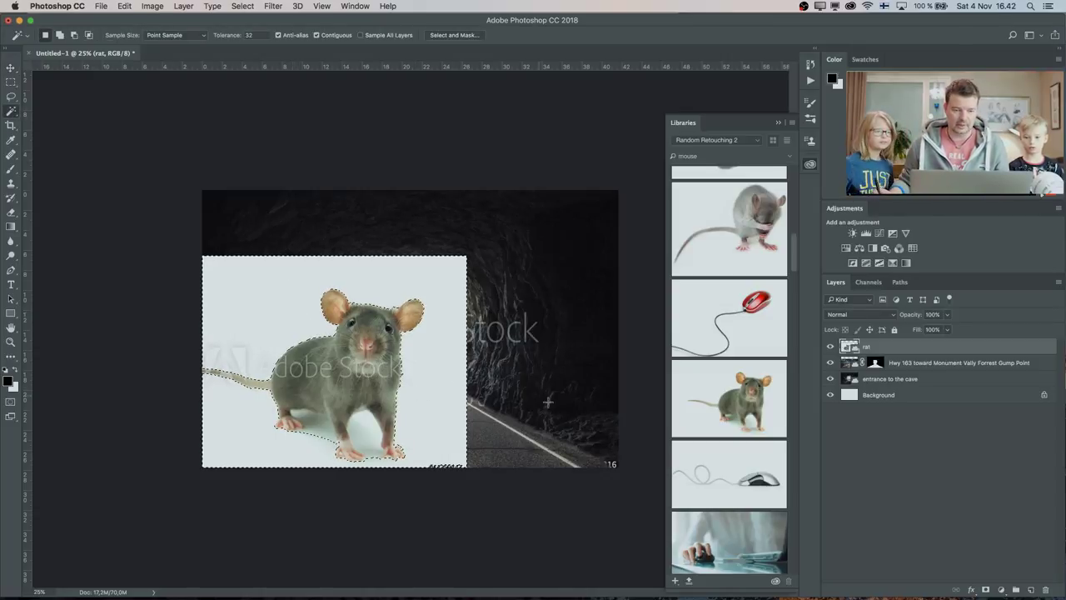
left_click(312, 435, "shift")
key("ctrl+z")
key("ctrl+d")
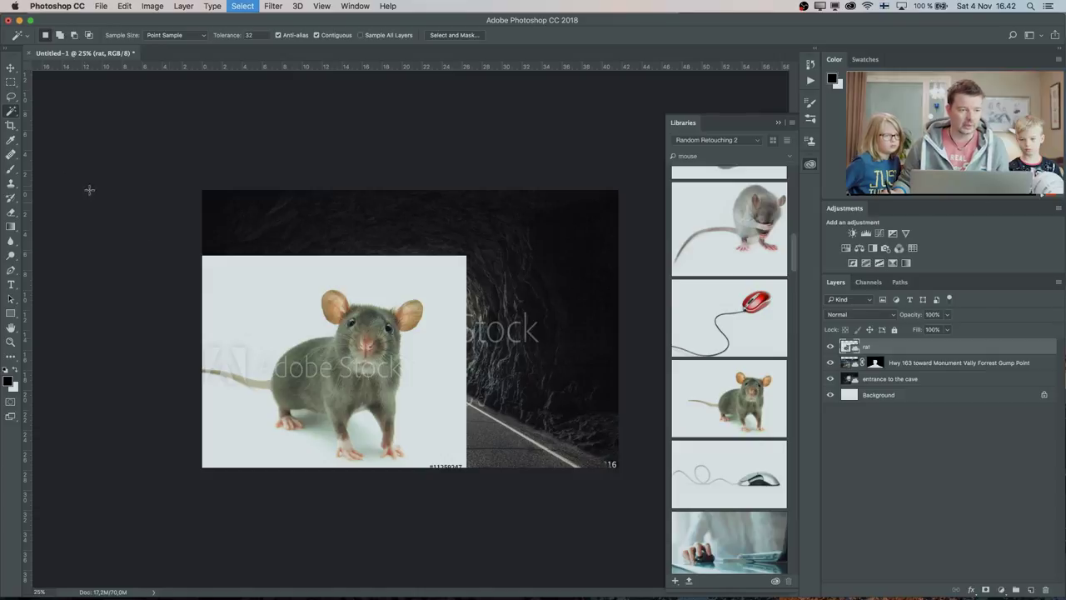
Select the rat's body and tail with Quick Selection, subtracting the bottom-left white area.
left_click(13, 111)
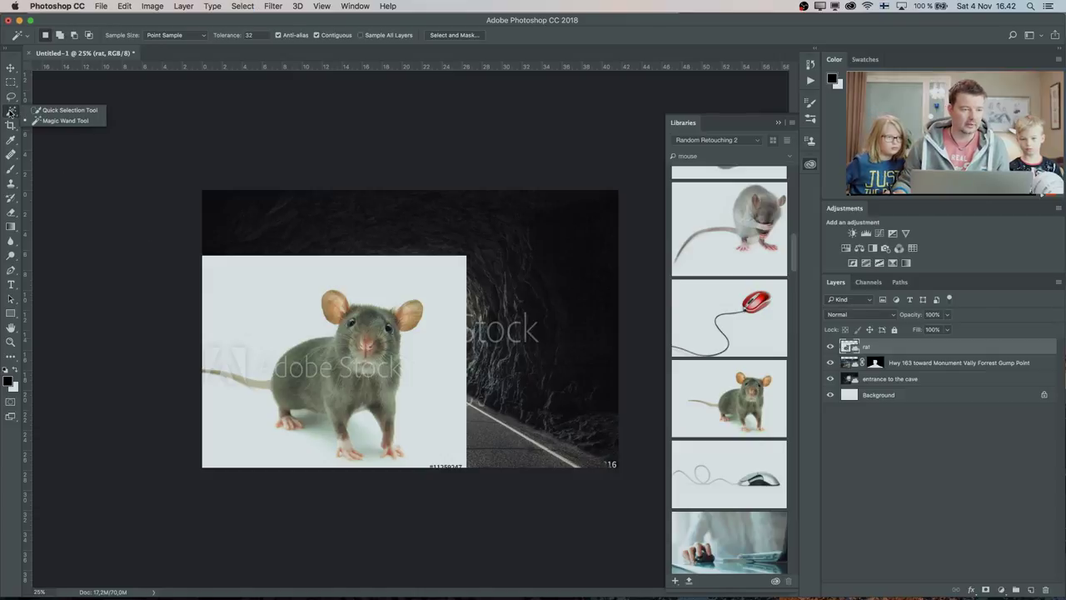
left_click(60, 110)
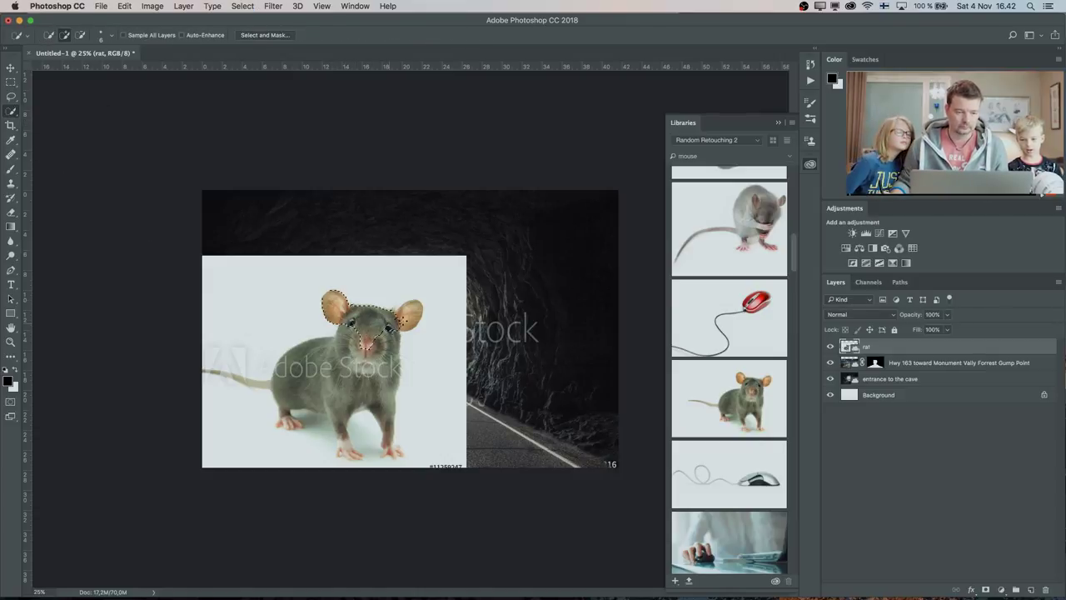
left_click_drag(386, 384, 382, 440)
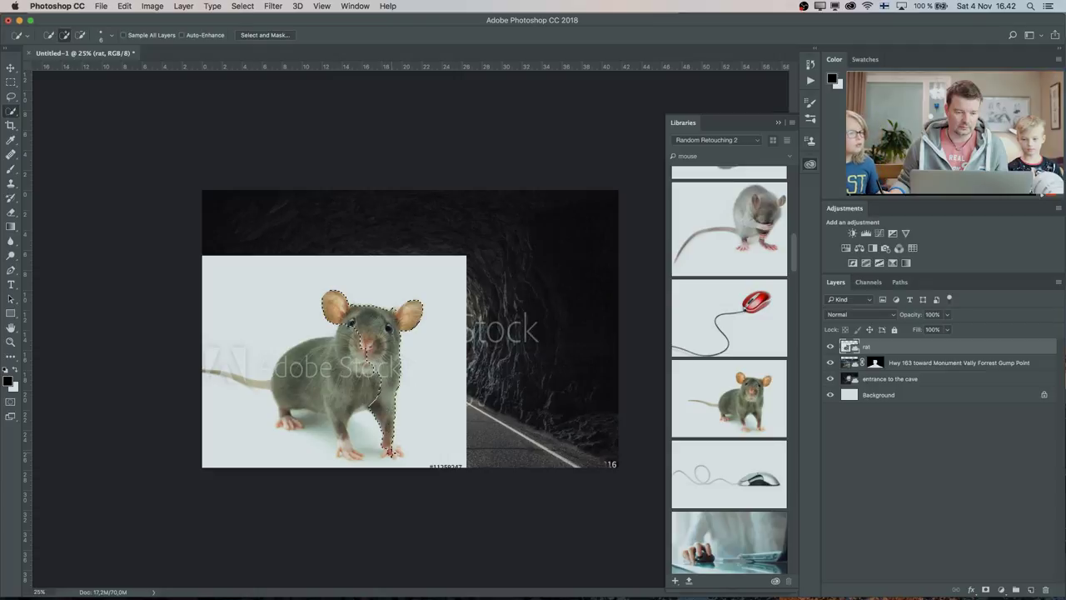
left_click_drag(366, 390, 329, 424)
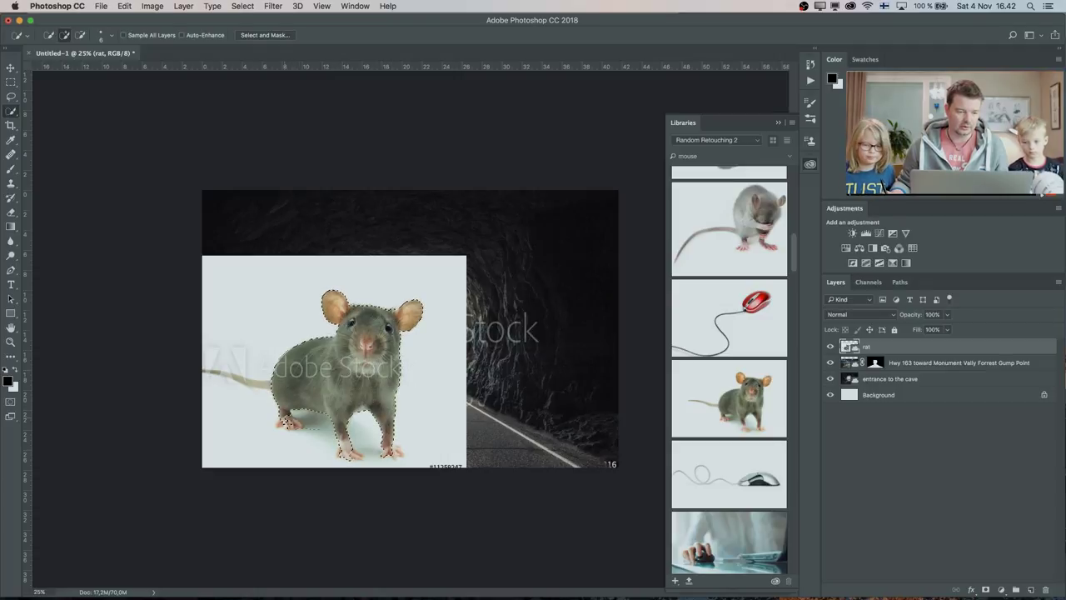
left_click_drag(275, 389, 262, 383)
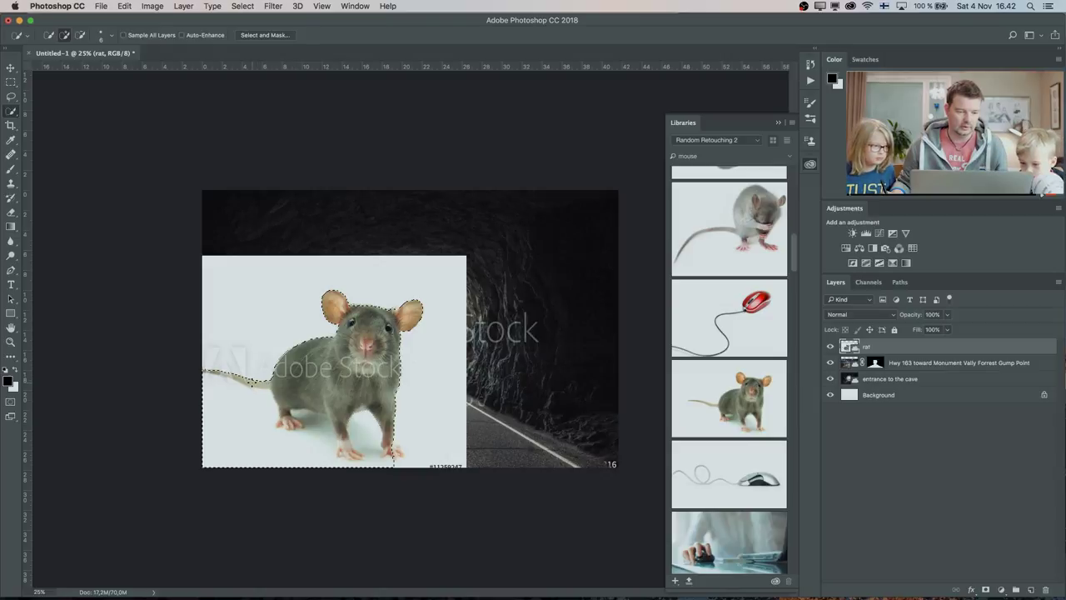
key("alt")
left_click(247, 418, "alt")
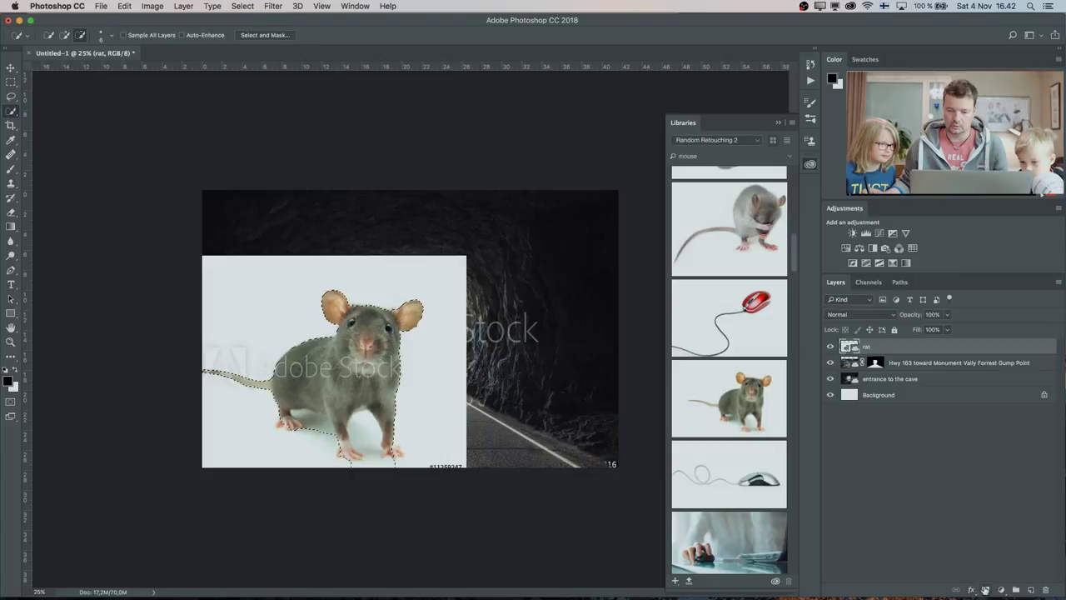
Add a layer mask to the rat from the selection and check it by toggling.
left_click(986, 589)
left_click(875, 346, "alt")
left_click(874, 347, "shift")
left_click(873, 348, "shift")
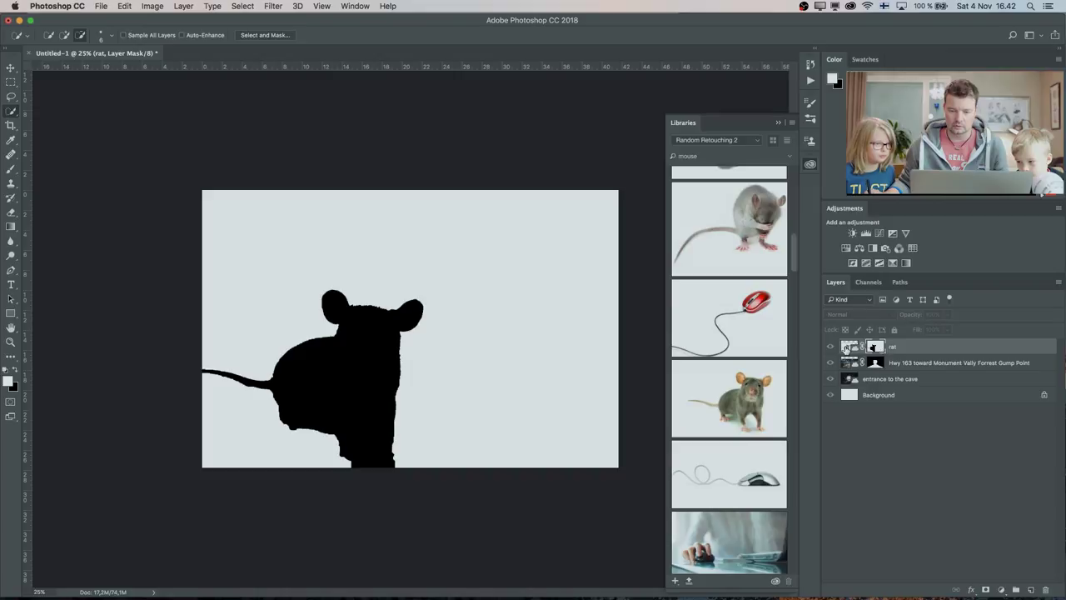
Target the rat's layer mask and invert it so the rat shows.
left_click(847, 348)
left_click(874, 347)
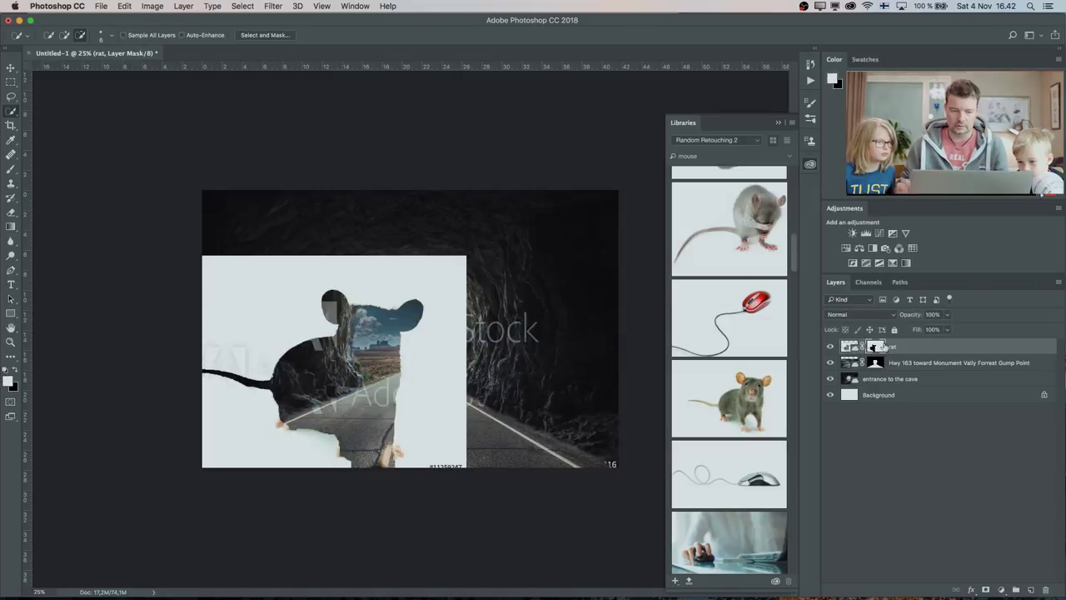
key("i")
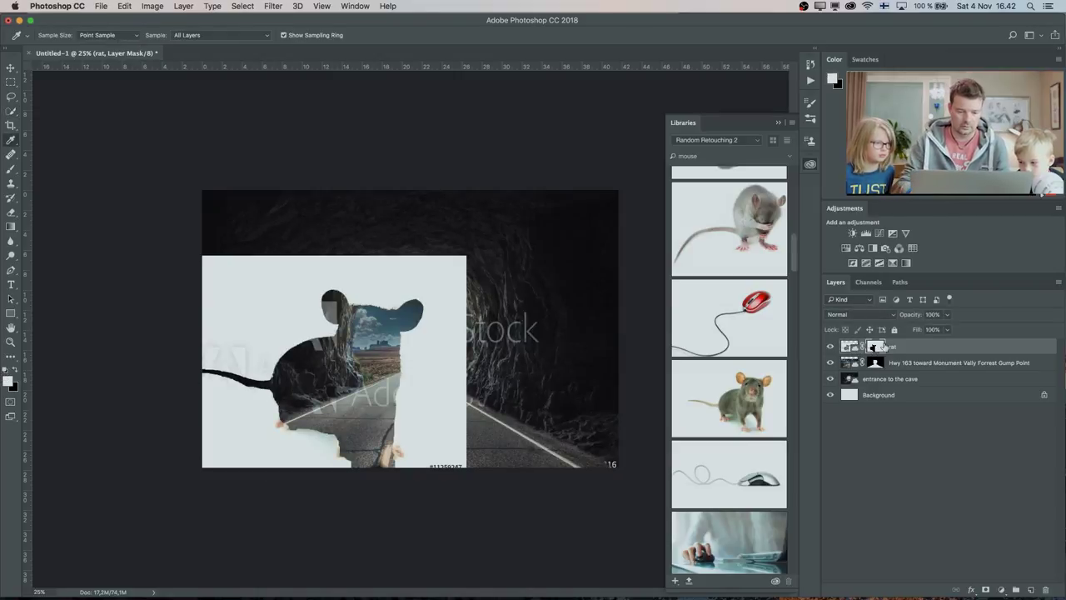
key("ctrl+i")
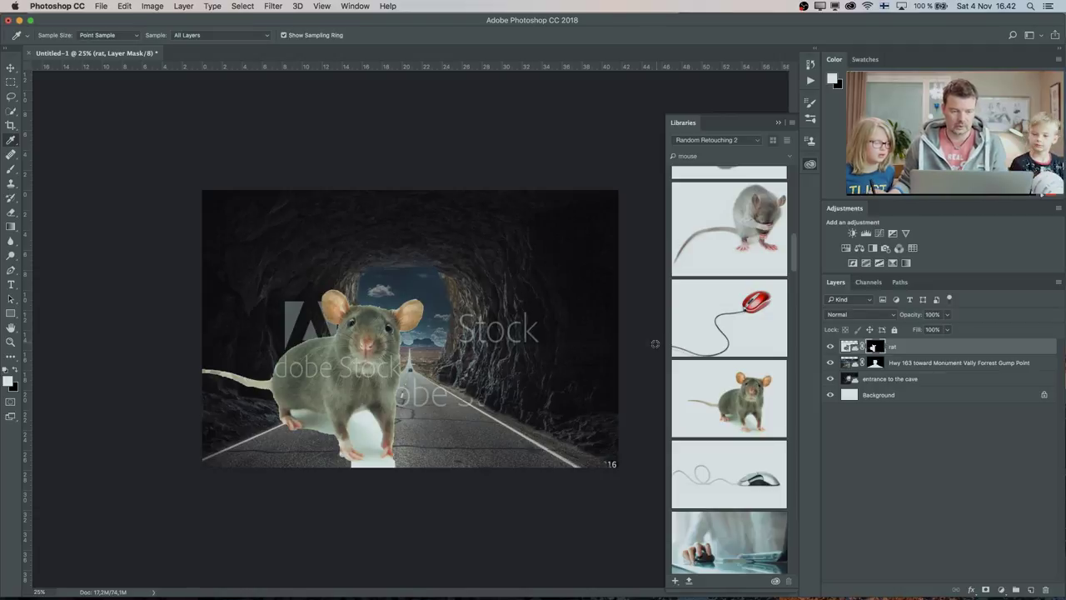
Scale the rat to about 92%, tilt it roughly 3.7°, and nudge it into place on the road.
key("ctrl+t")
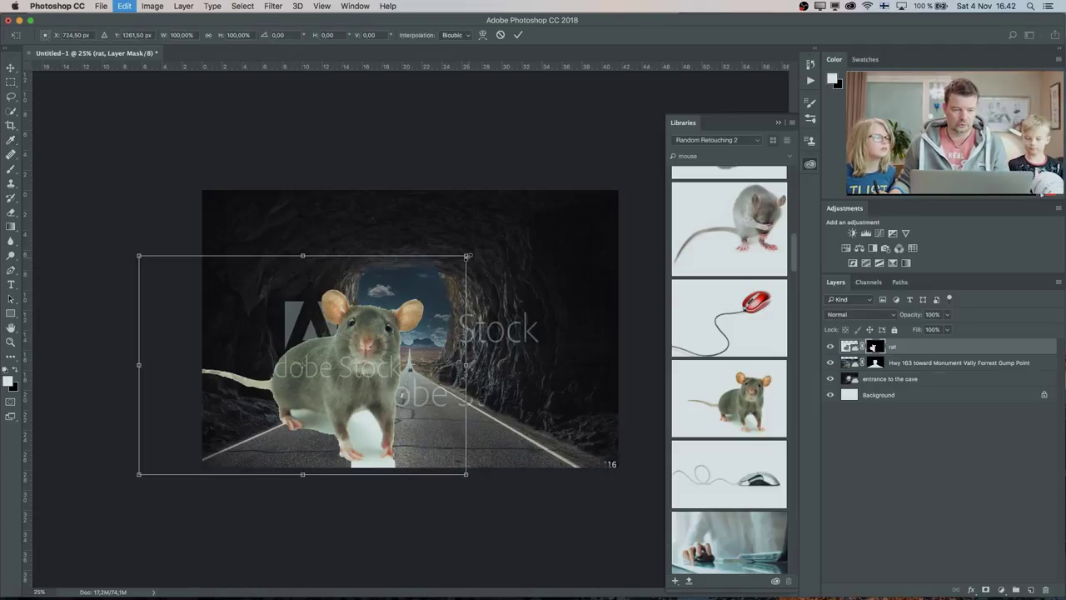
left_click_drag(467, 256, 441, 272)
left_click_drag(454, 483, 466, 475)
left_click_drag(350, 401, 359, 406)
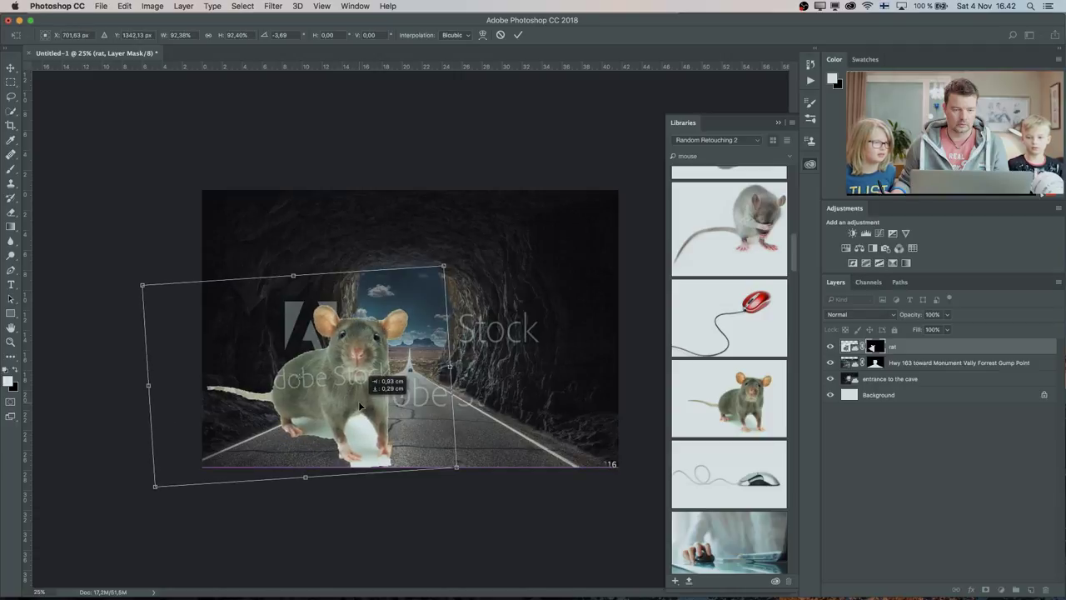
left_click_drag(358, 407, 359, 407)
key("Return")
key("i")
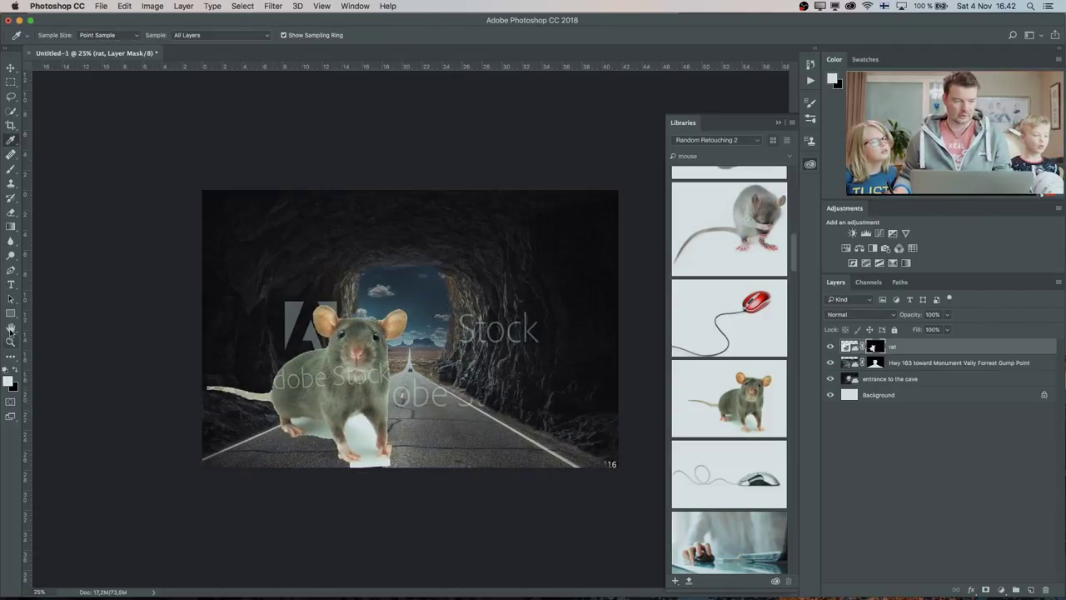
left_click(10, 342)
mouse_move(352, 437)
left_mouse_down()
mouse_move(421, 406)
mouse_move(375, 388)
mouse_move(466, 374)
left_mouse_up()
Paint black on the rat's layer mask to hide the white paper around its paws.
key("b")
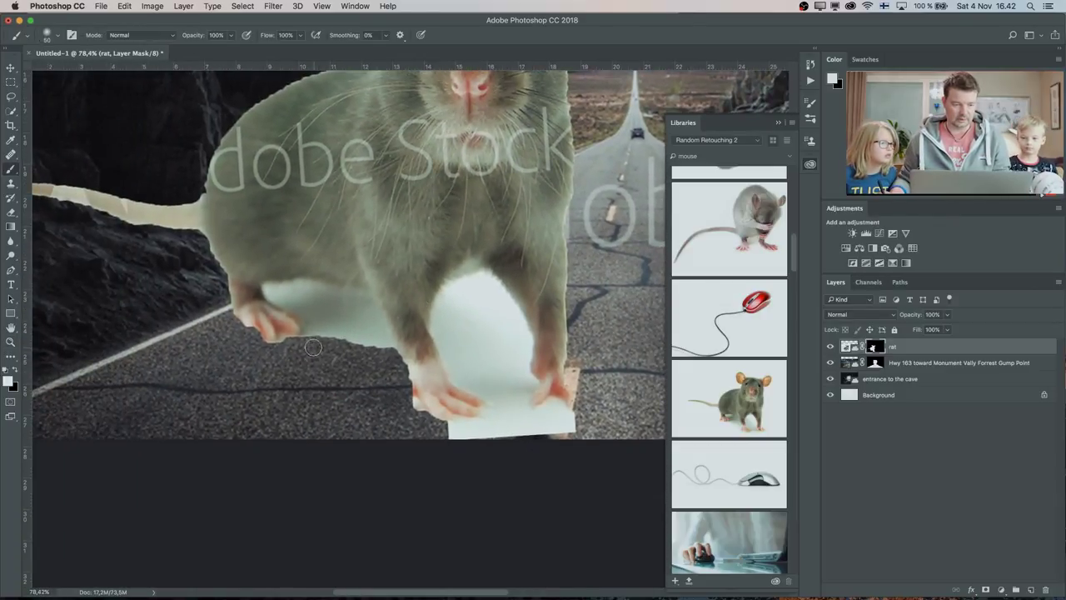
key("x")
left_click_drag(317, 335, 314, 317)
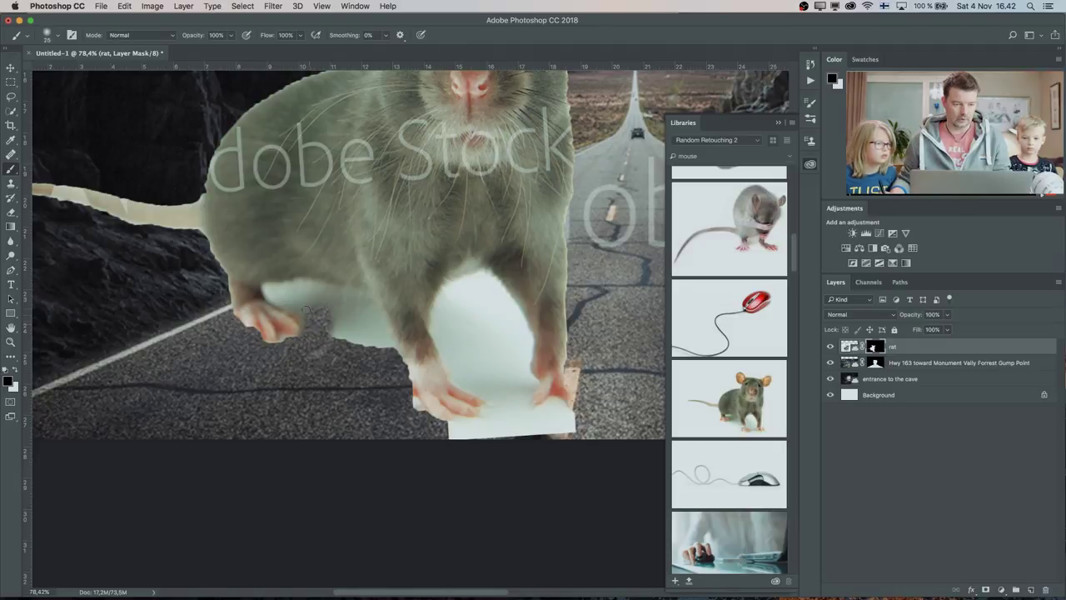
mouse_move(269, 293)
left_mouse_down()
mouse_move(318, 298)
mouse_move(376, 340)
mouse_move(329, 326)
left_mouse_up()
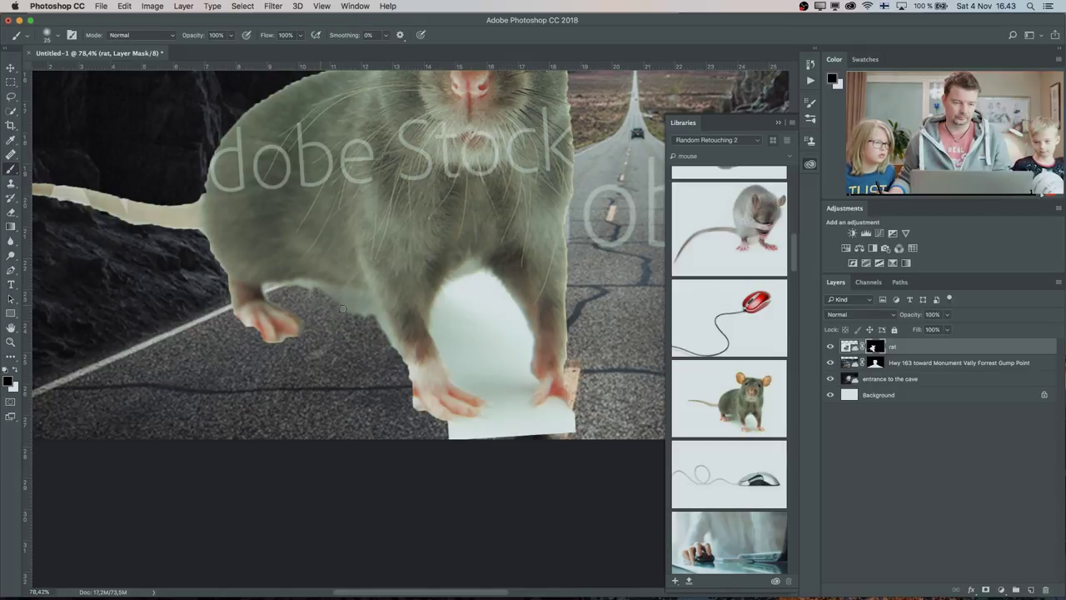
mouse_move(466, 429)
left_mouse_down()
mouse_move(449, 423)
mouse_move(492, 421)
mouse_move(493, 410)
mouse_move(445, 336)
mouse_move(438, 298)
mouse_move(476, 284)
mouse_move(515, 313)
mouse_move(502, 293)
mouse_move(522, 323)
left_mouse_up()
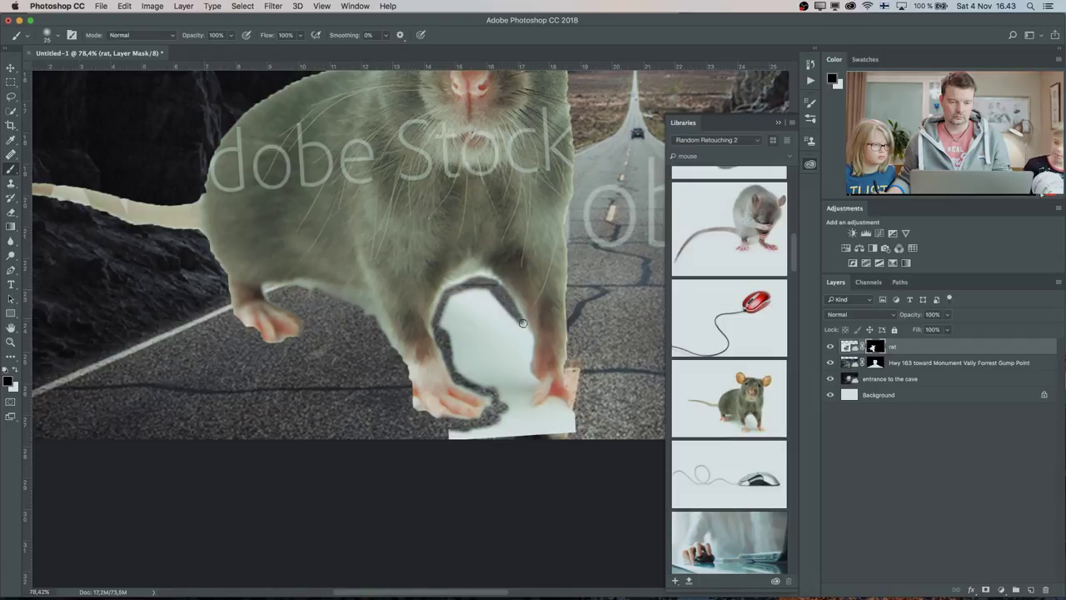
left_click_drag(536, 380, 518, 407)
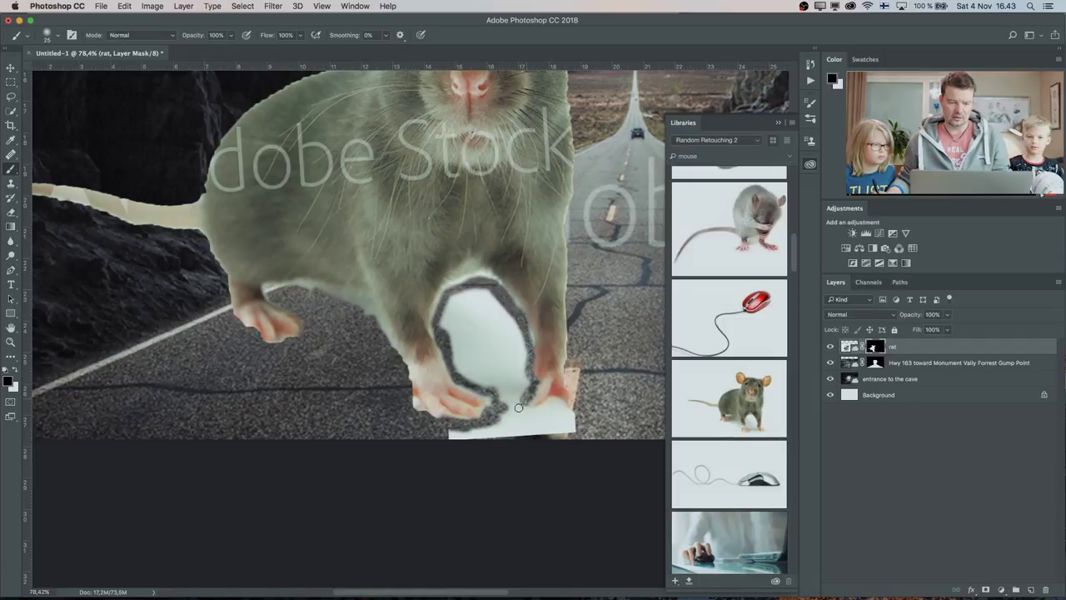
mouse_move(554, 429)
left_mouse_down()
mouse_move(543, 411)
mouse_move(505, 430)
mouse_move(449, 433)
mouse_move(510, 423)
mouse_move(503, 384)
mouse_move(457, 360)
mouse_move(446, 321)
mouse_move(454, 300)
mouse_move(499, 312)
mouse_move(475, 342)
mouse_move(513, 384)
mouse_move(517, 337)
mouse_move(469, 297)
left_mouse_up()
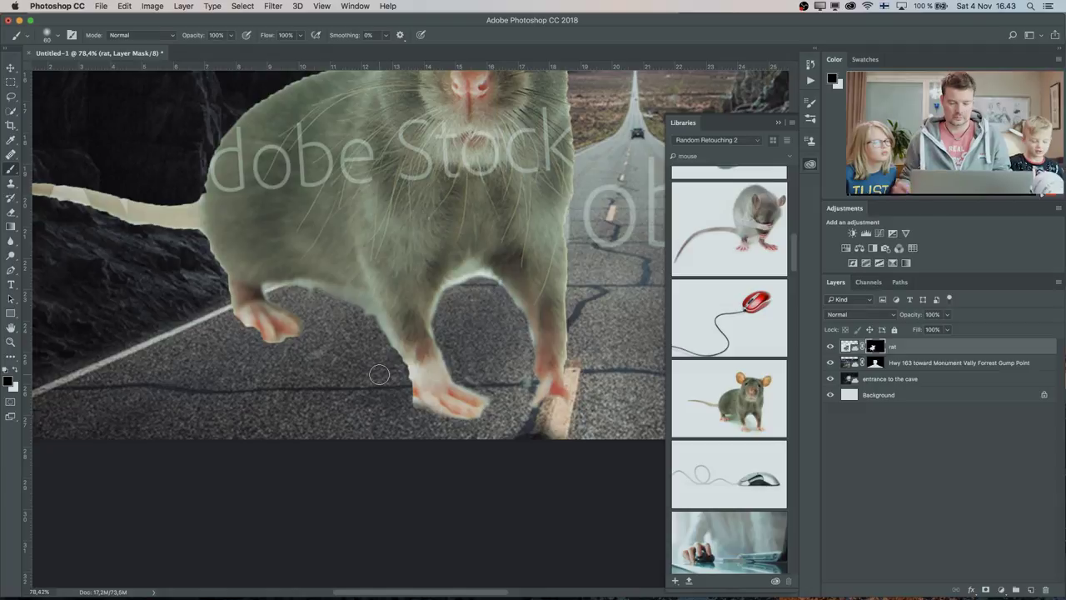
key("super+0")
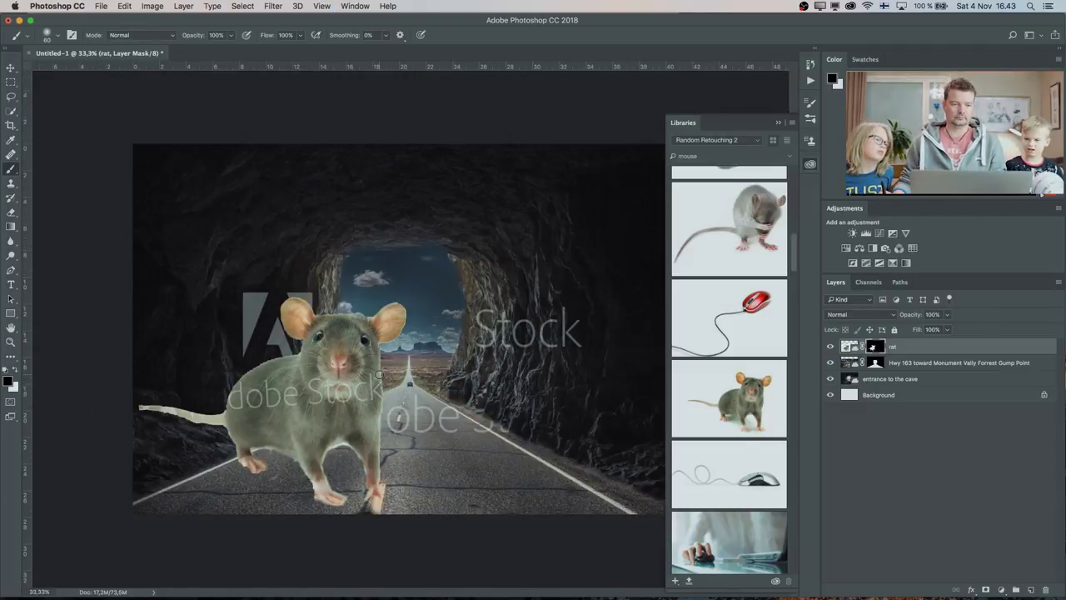
mouse_move(729, 225)
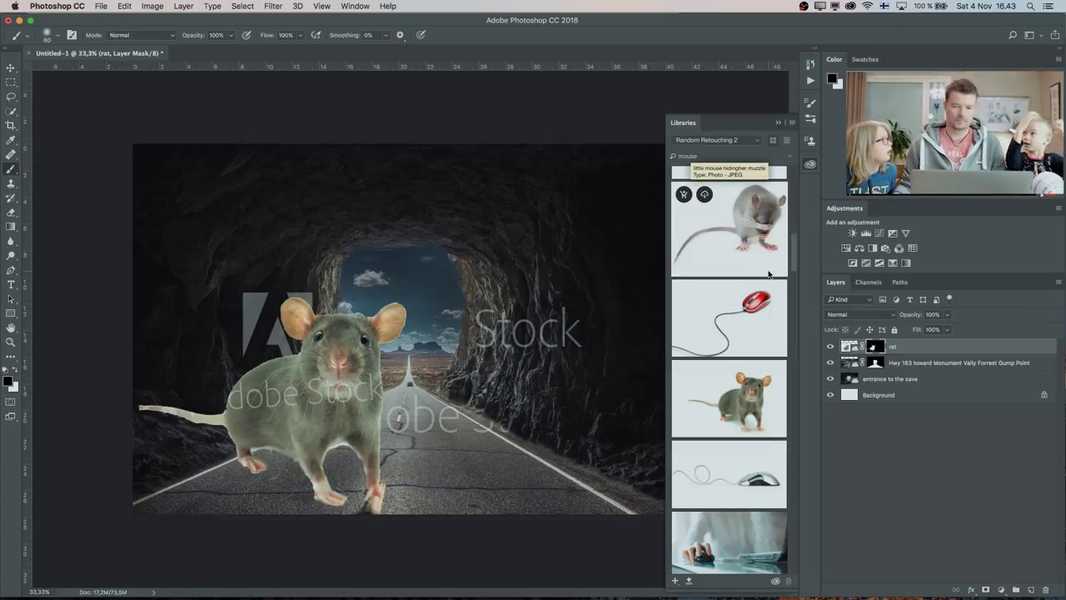
Search Adobe Stock in the Libraries panel for party hats.
left_click_drag(793, 251, 793, 175)
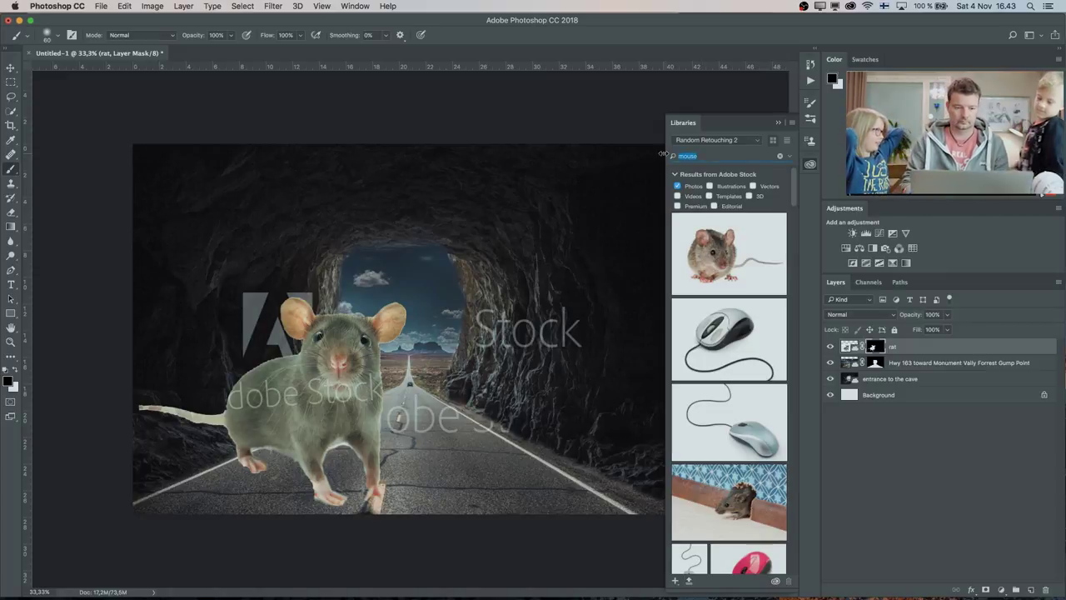
type("ra")
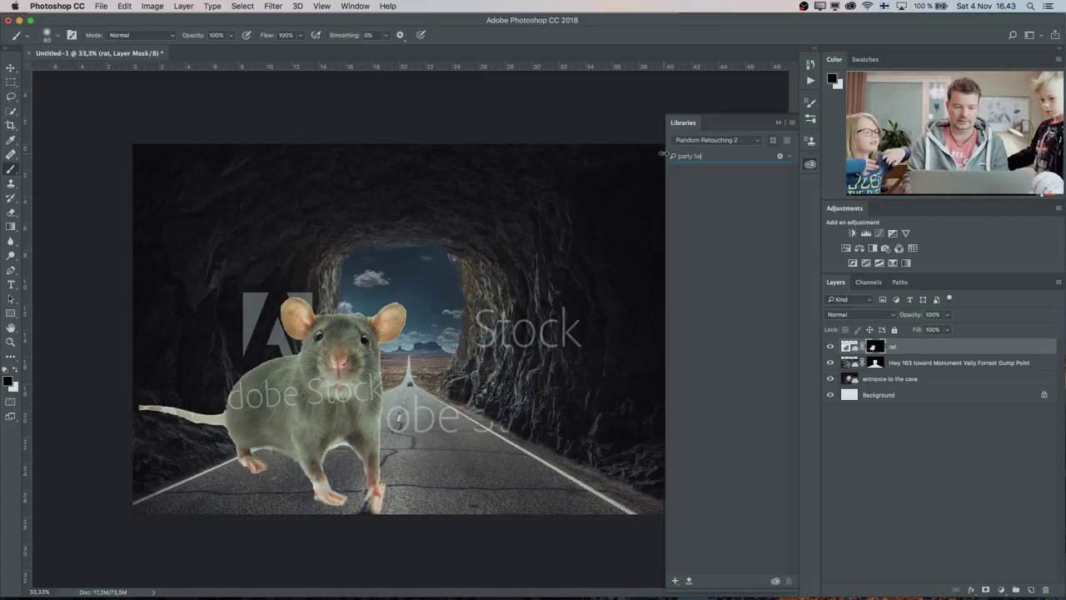
key("Return")
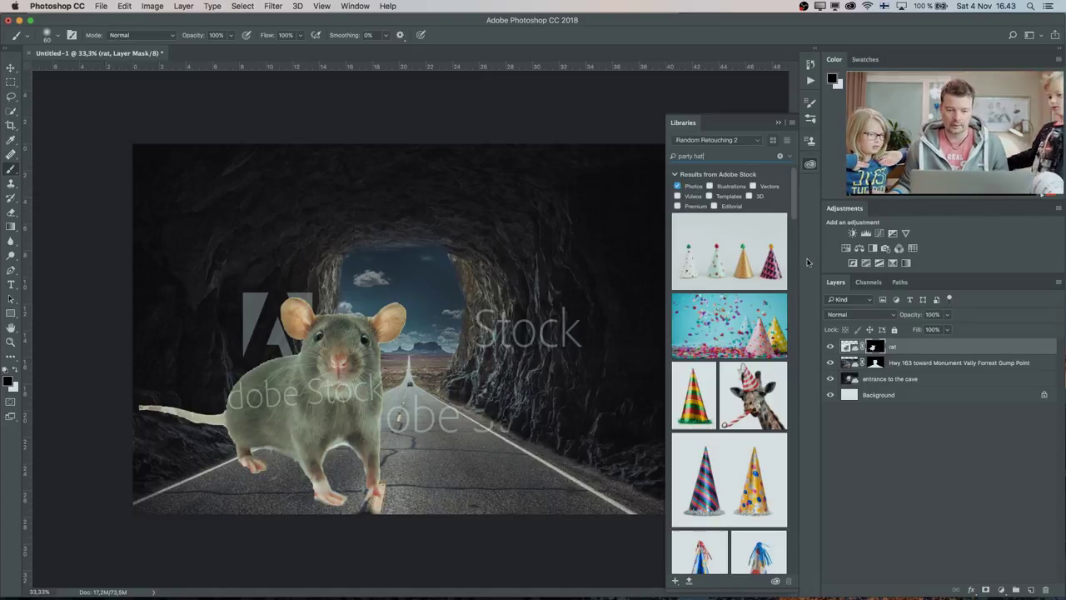
mouse_move(702, 480)
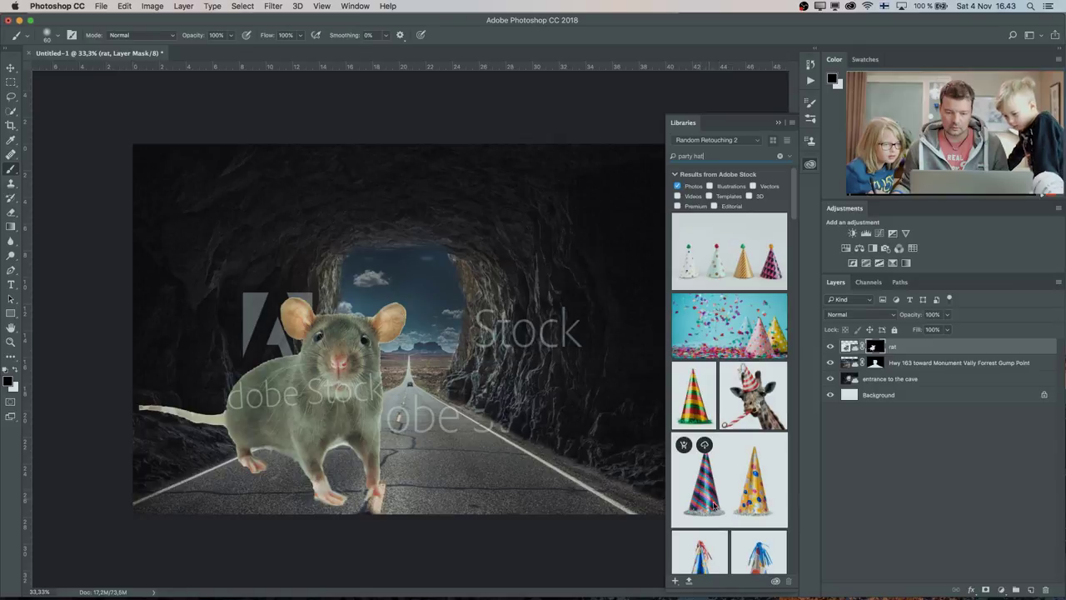
Scroll the results to the teal glitter hat and drag it onto the canvas.
scroll(792, 219, "down", 1)
scroll(793, 219, "down", 2)
scroll(793, 224, "down", 1)
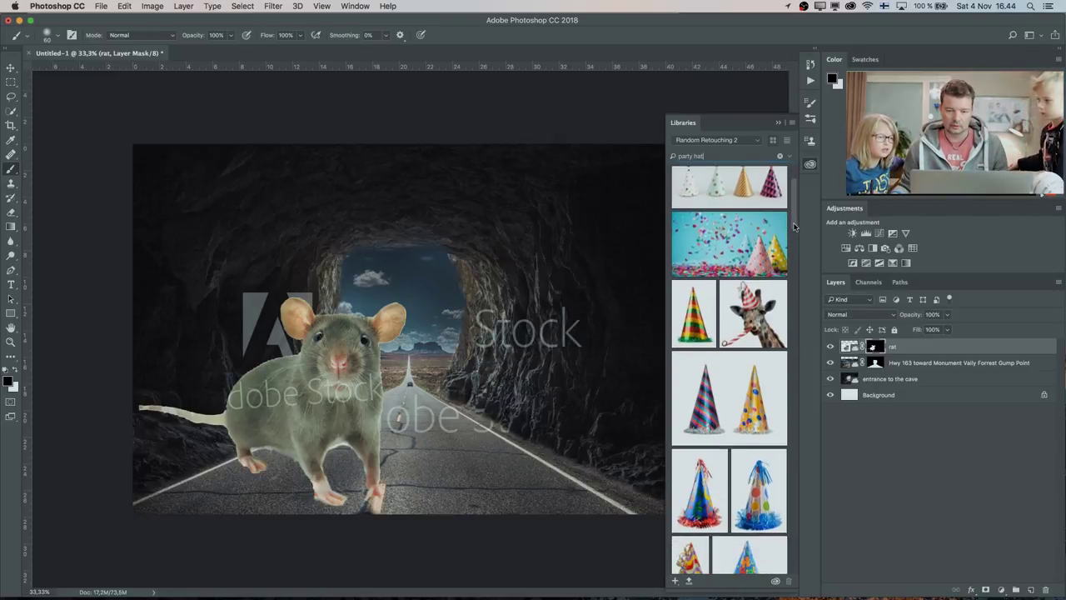
scroll(794, 225, "down", 2)
scroll(793, 233, "down", 2)
scroll(794, 246, "down", 2)
scroll(795, 259, "down", 2)
mouse_move(758, 252)
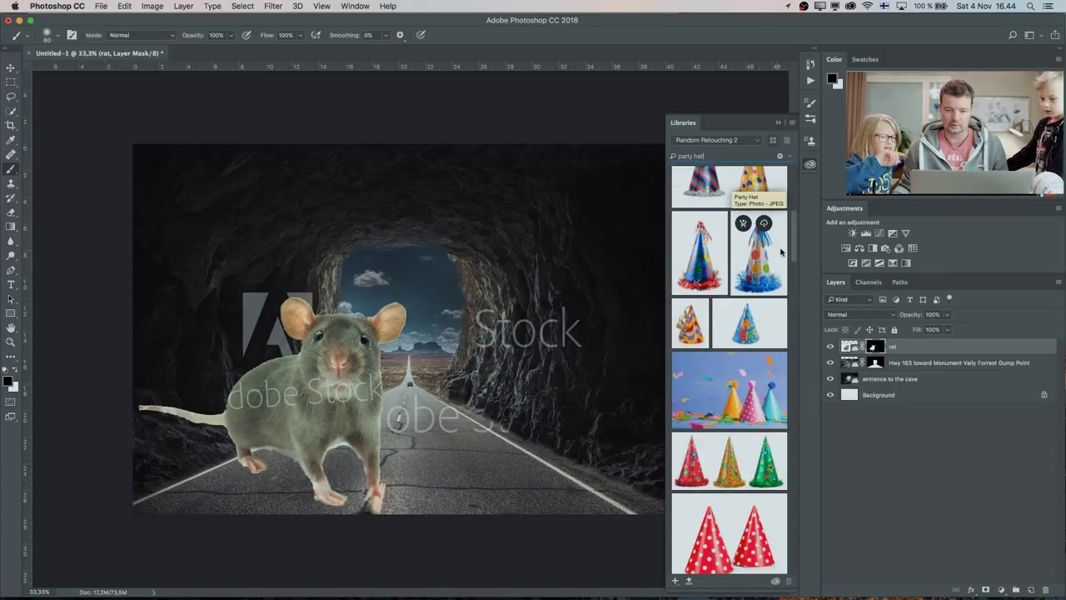
left_click_drag(794, 241, 779, 353)
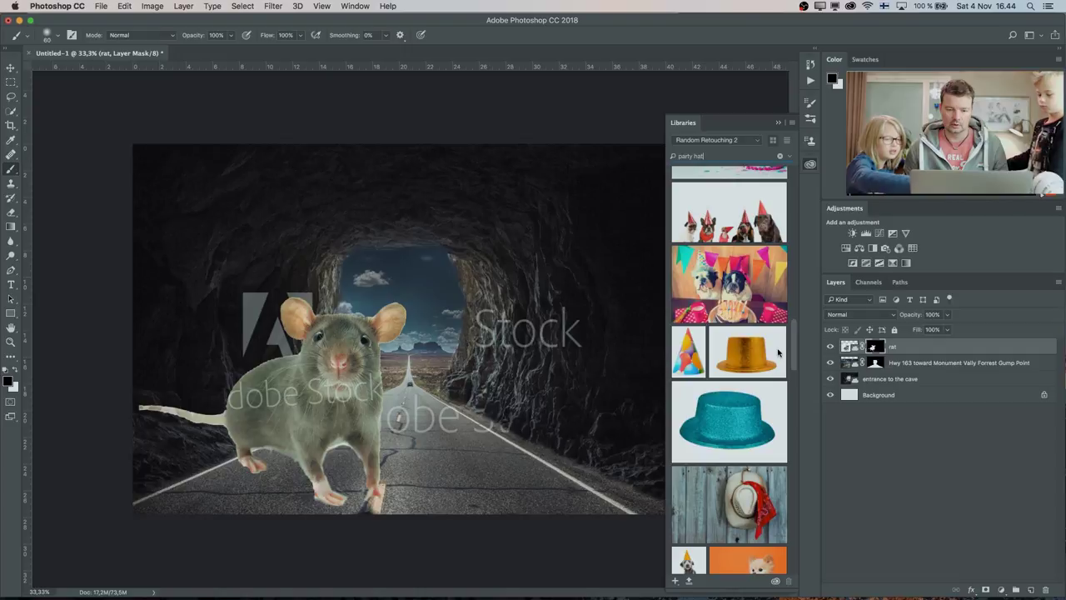
mouse_move(727, 421)
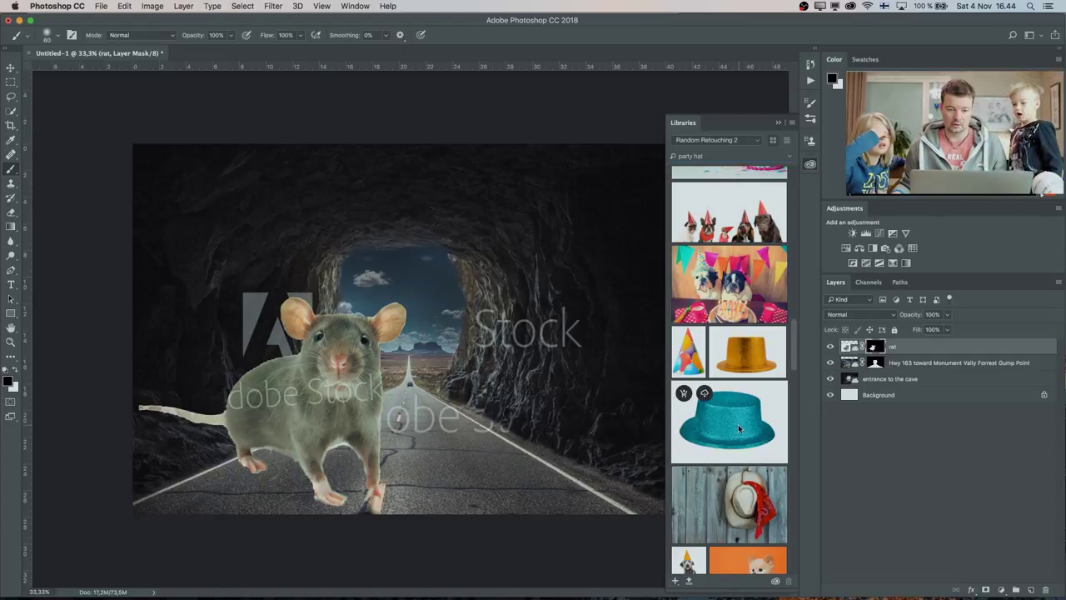
left_click_drag(727, 421, 328, 317)
Place the teal hat, shrink it and move it onto the rat's head.
key("Return")
key("ctrl+t")
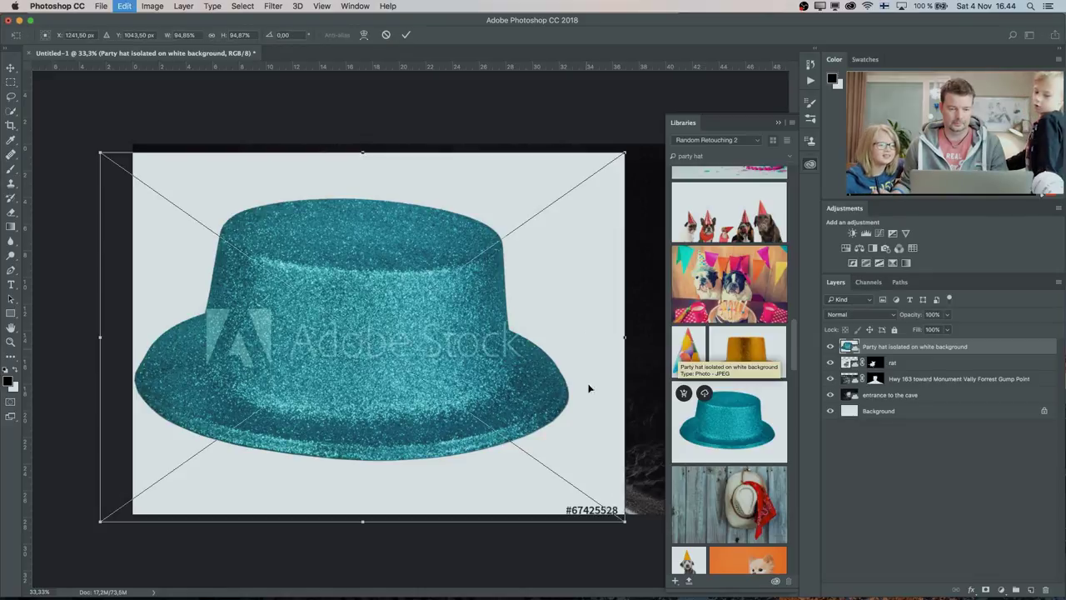
mouse_move(625, 513)
left_mouse_down()
mouse_move(266, 276)
mouse_move(257, 247)
left_mouse_up()
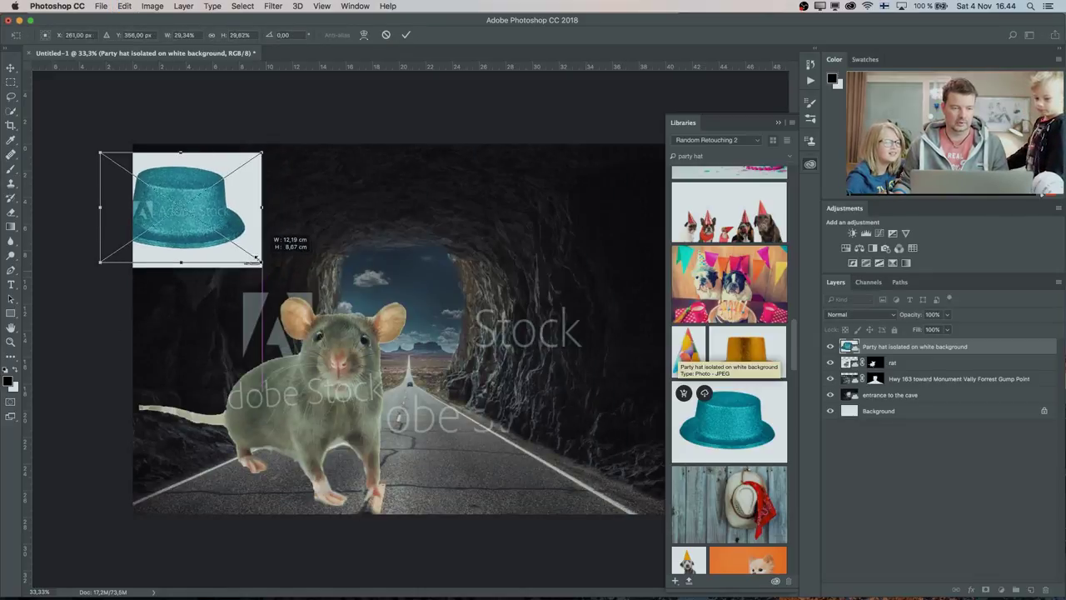
mouse_move(173, 205)
left_mouse_down()
mouse_move(347, 303)
mouse_move(338, 315)
left_mouse_up()
key("Return")
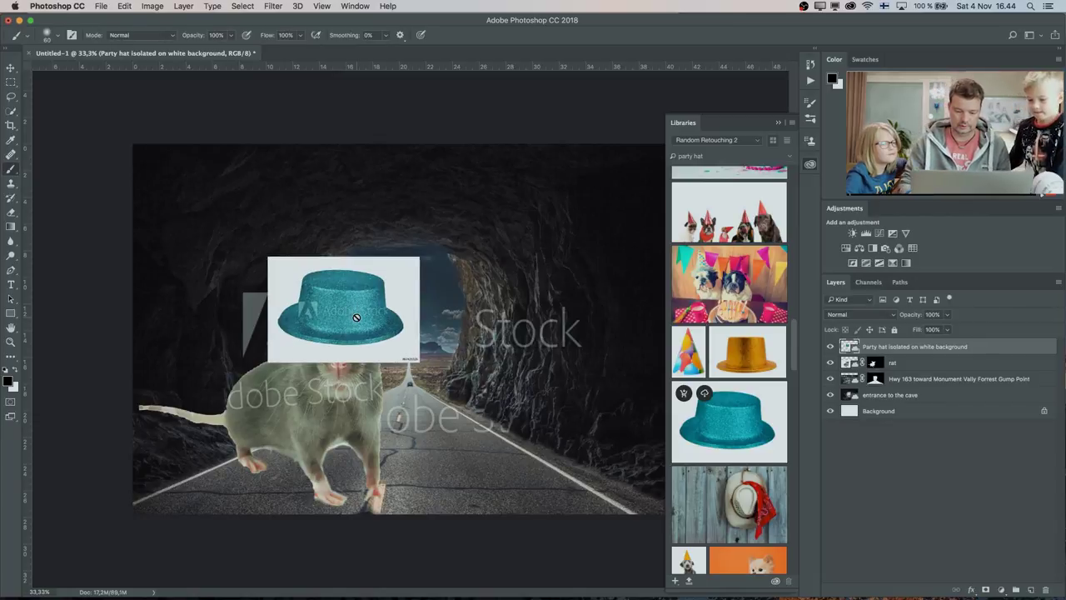
key("l")
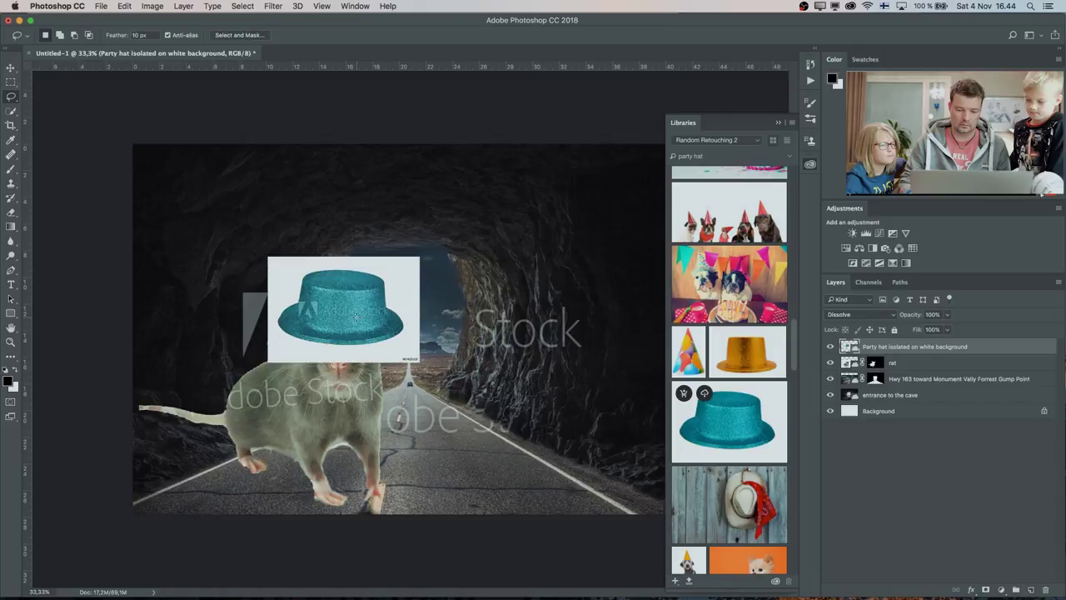
key("shift+plus")
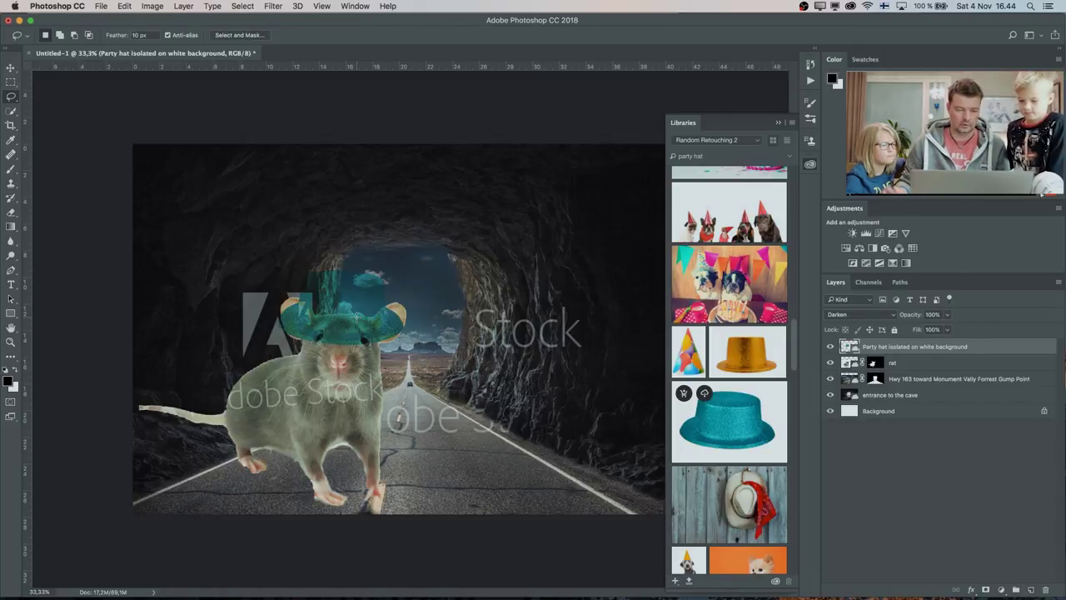
left_click(11, 64)
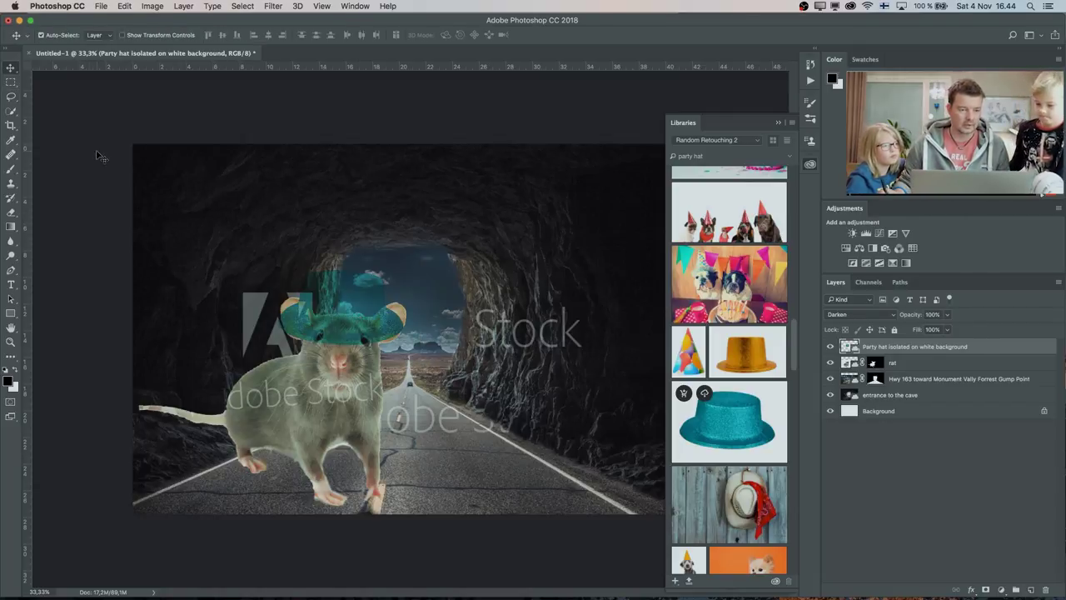
left_click_drag(353, 319, 388, 330)
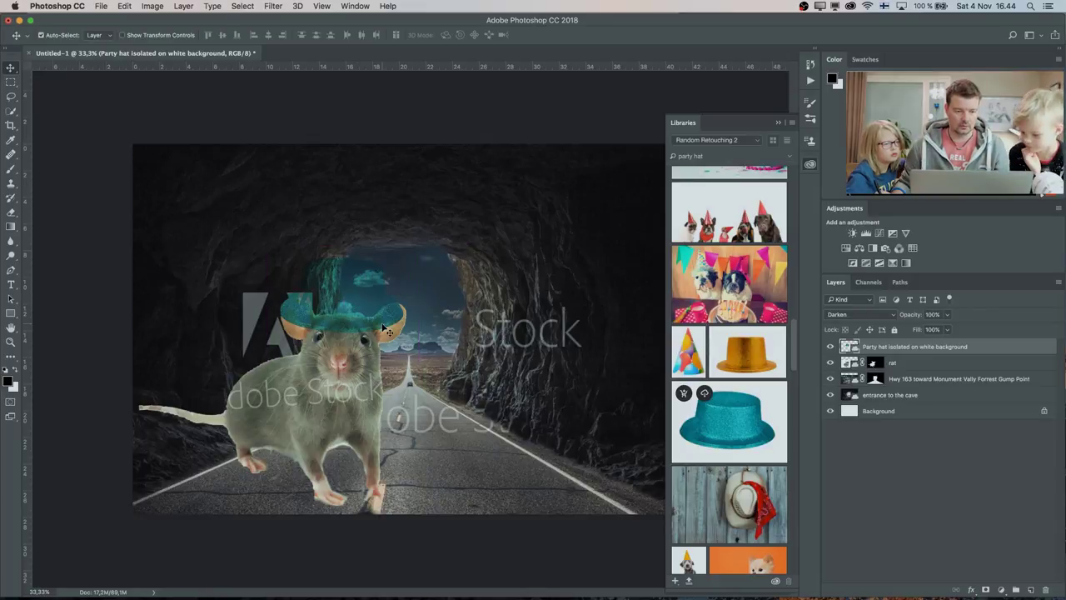
Set the hat layer to Multiply and shrink it further, higher on the head.
left_click(851, 315)
left_click(857, 324)
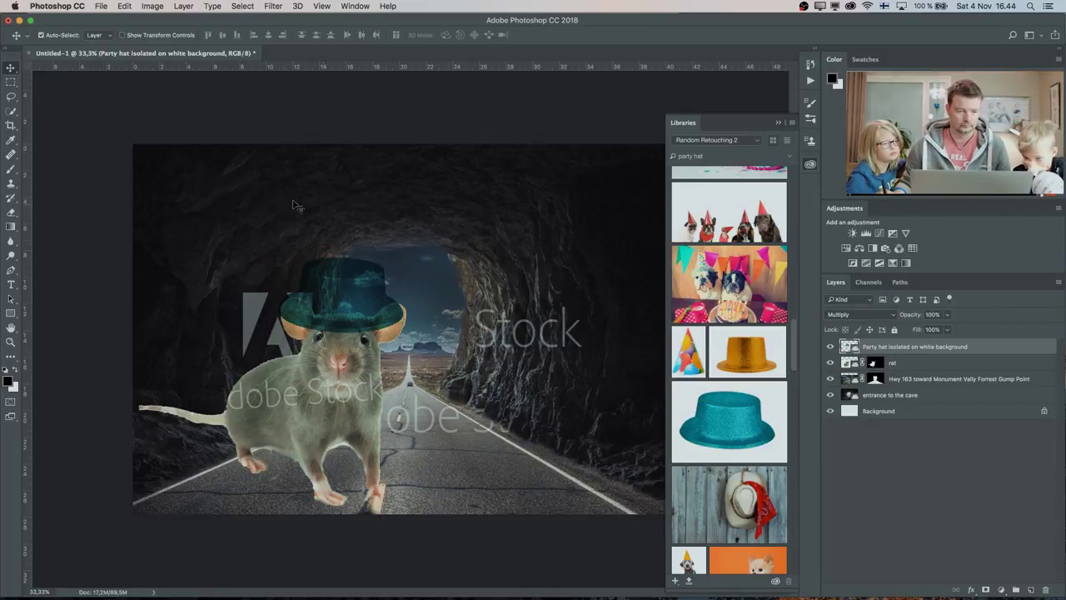
key("ctrl+t")
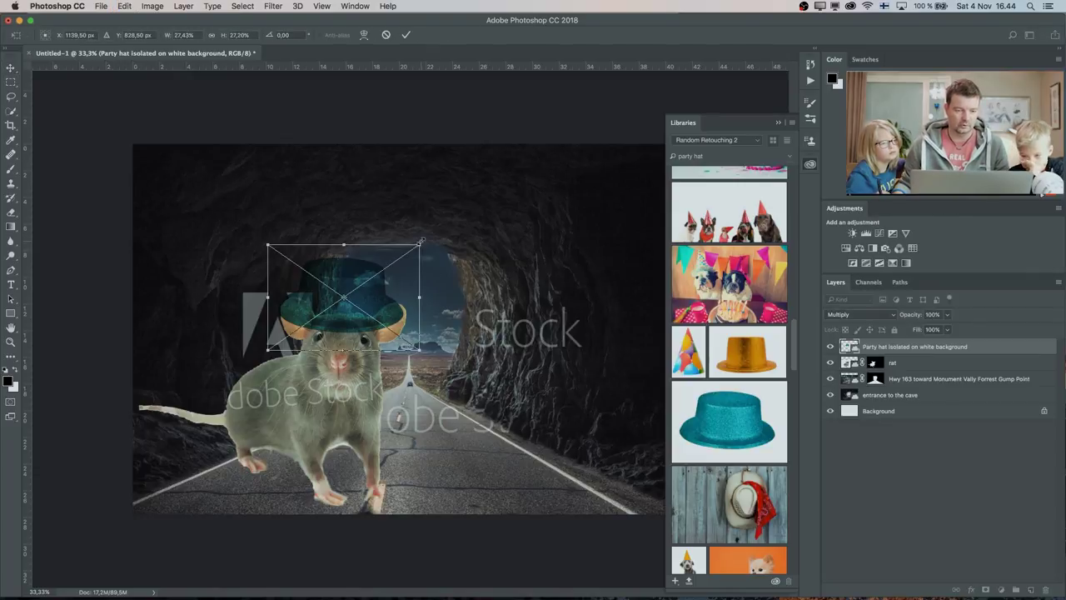
mouse_move(421, 242)
left_mouse_down()
mouse_move(349, 291)
mouse_move(363, 315)
left_mouse_up()
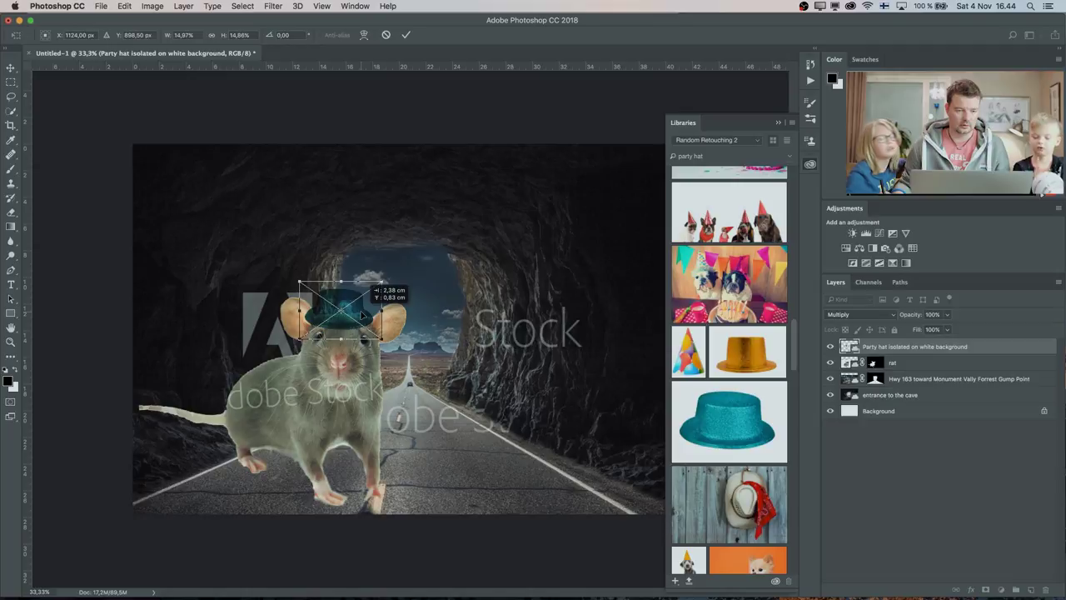
key("Return")
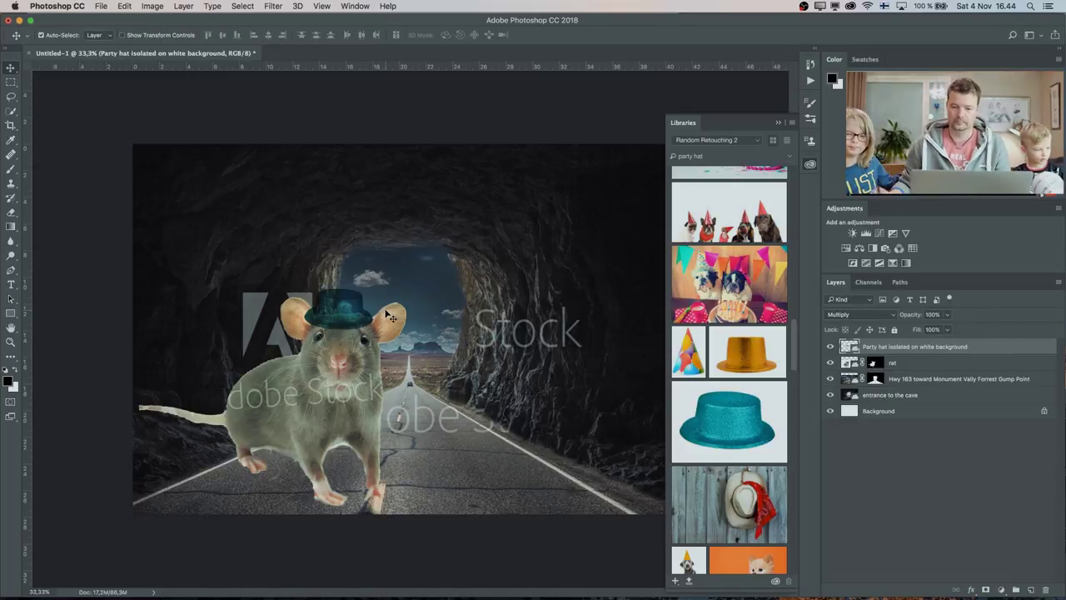
left_click(860, 314)
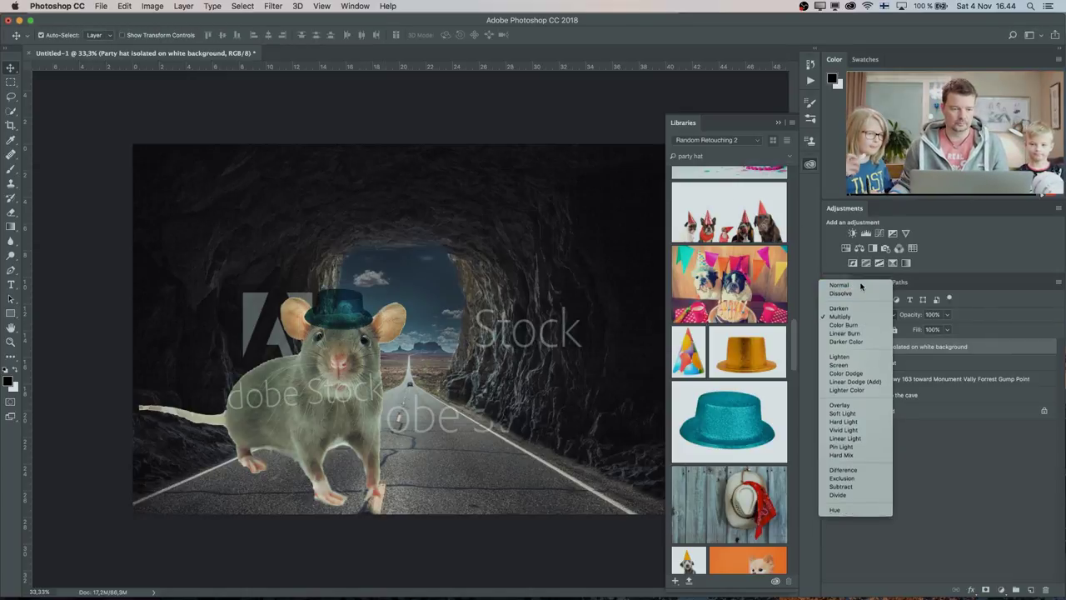
Return the hat to Normal, mask out its white background via Magic Wand, and nudge it.
left_click(861, 284)
left_click(11, 110)
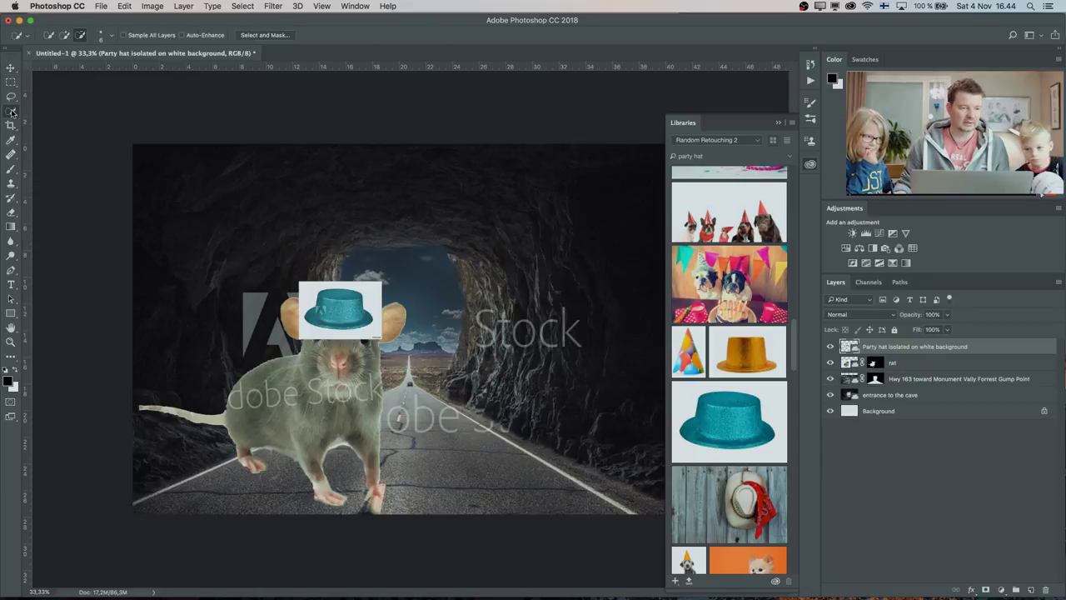
left_click(50, 123)
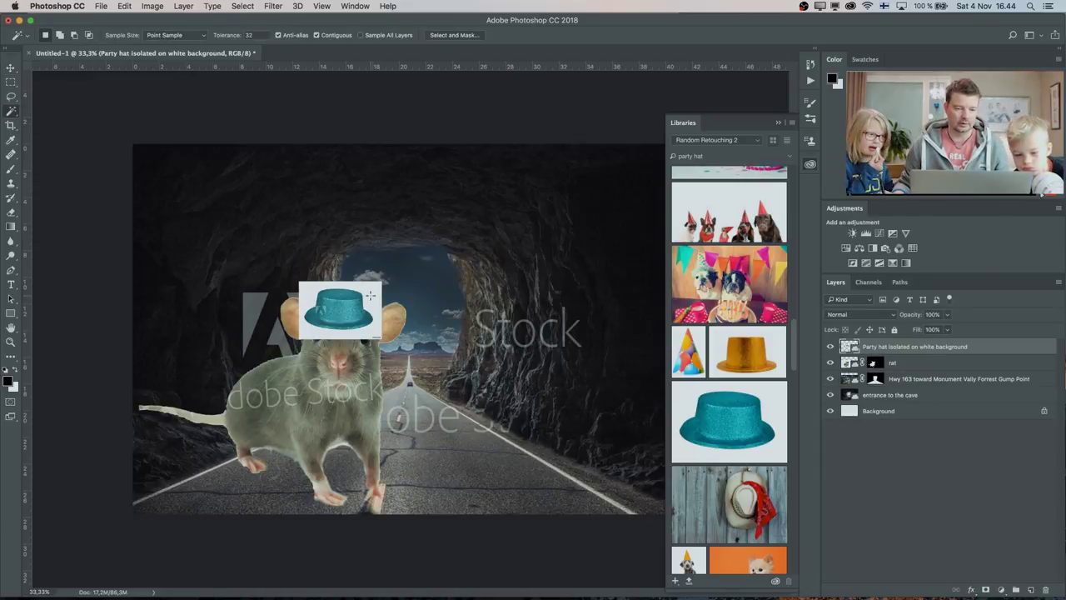
left_click(359, 300)
left_click(985, 589)
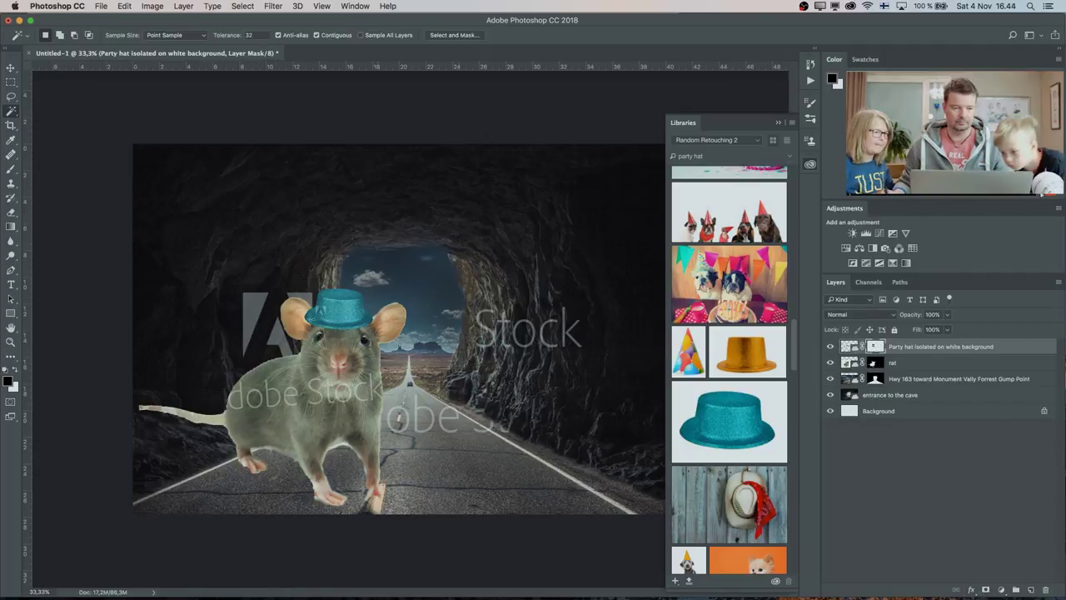
left_click(11, 67)
left_click_drag(349, 329, 348, 331)
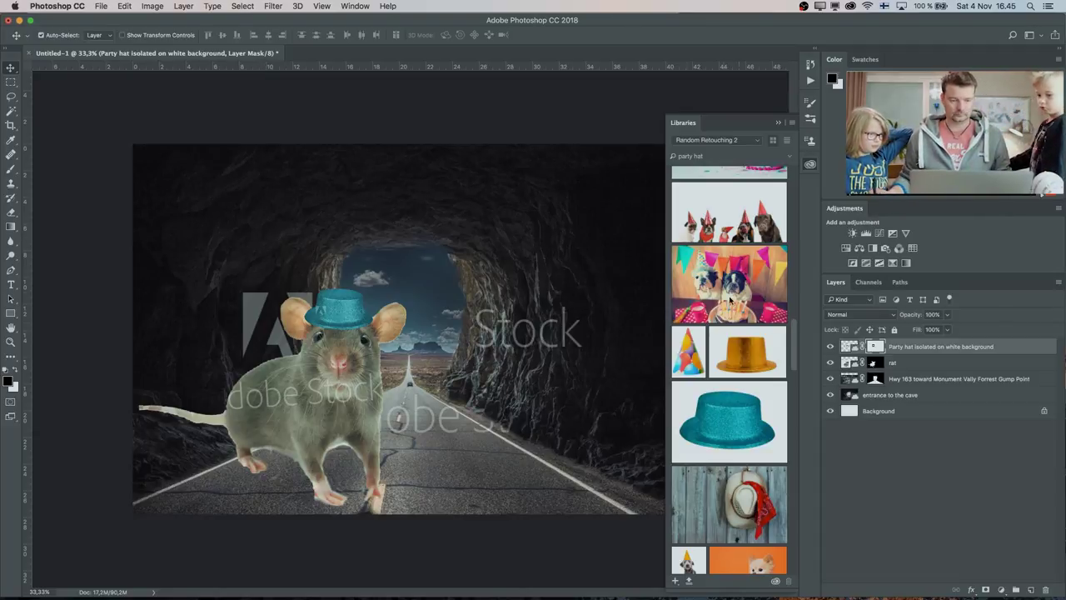
Create a gray-filled Layer 1 topped by a Hue/Saturation 1 adjustment layer.
left_click(778, 124)
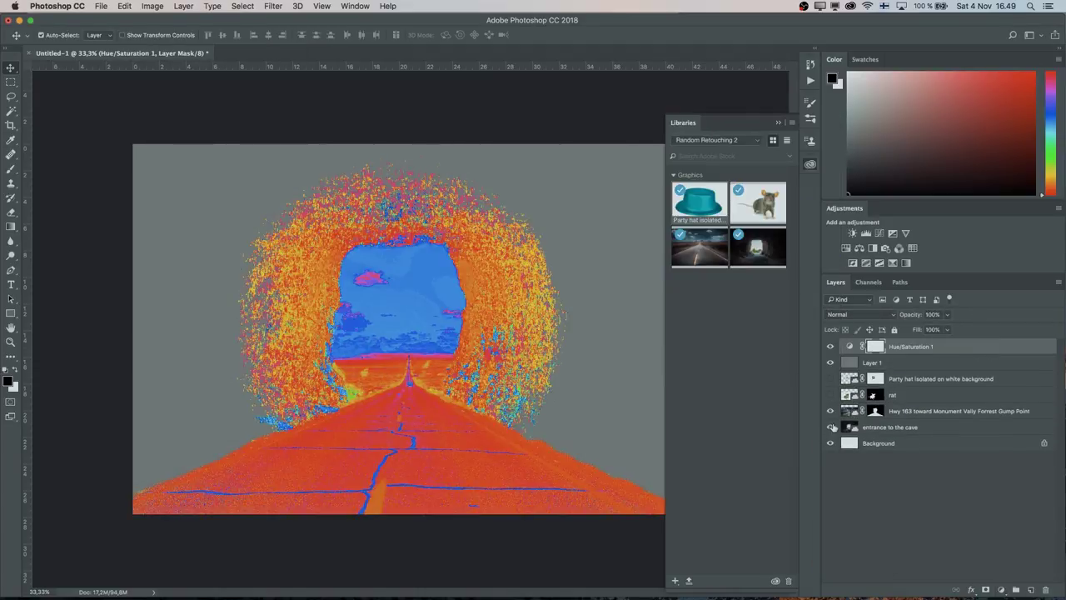
Add a Selective Color adjustment to the Hwy layer, adjusting yellow and Blacks.
left_click(957, 411)
left_click(1001, 589)
left_click(933, 571)
mouse_move(646, 345)
left_mouse_down()
mouse_move(653, 348)
mouse_move(642, 348)
left_mouse_up()
left_click(658, 280)
left_click(599, 291)
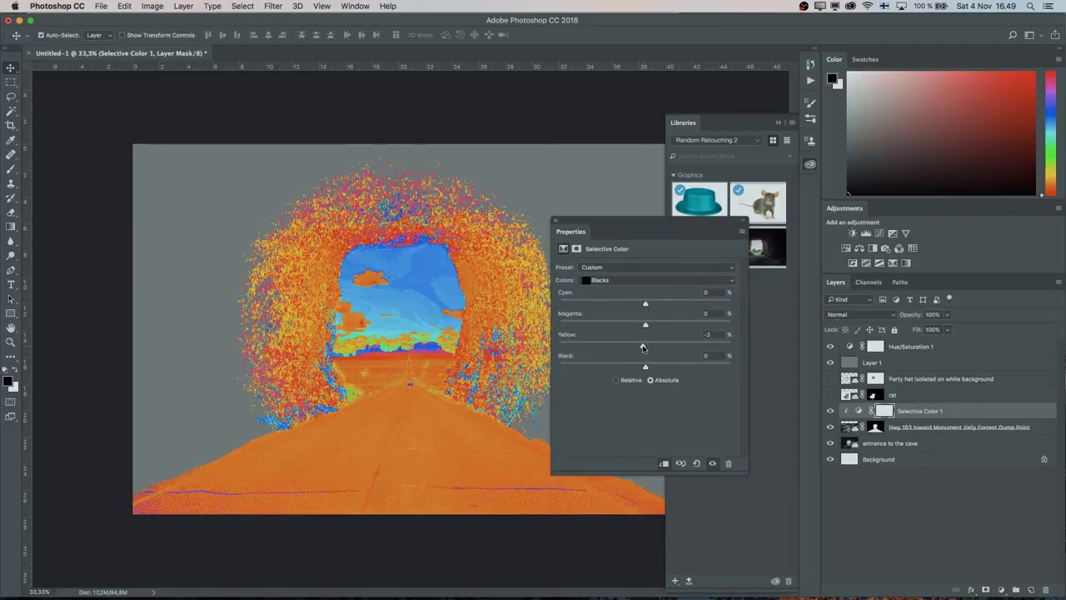
Hide the top layers and clip a Levels adjustment with output white 80 to the highway.
left_click_drag(829, 346, 830, 410)
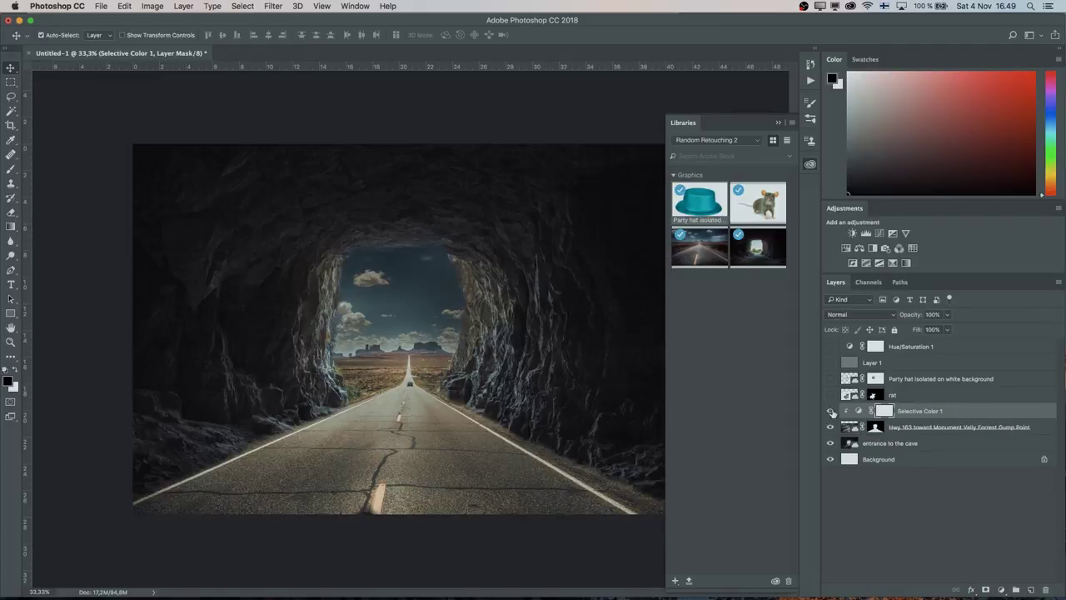
left_click(847, 427)
key("m")
left_click(1001, 588)
left_click(999, 419)
left_click_drag(723, 377, 626, 376)
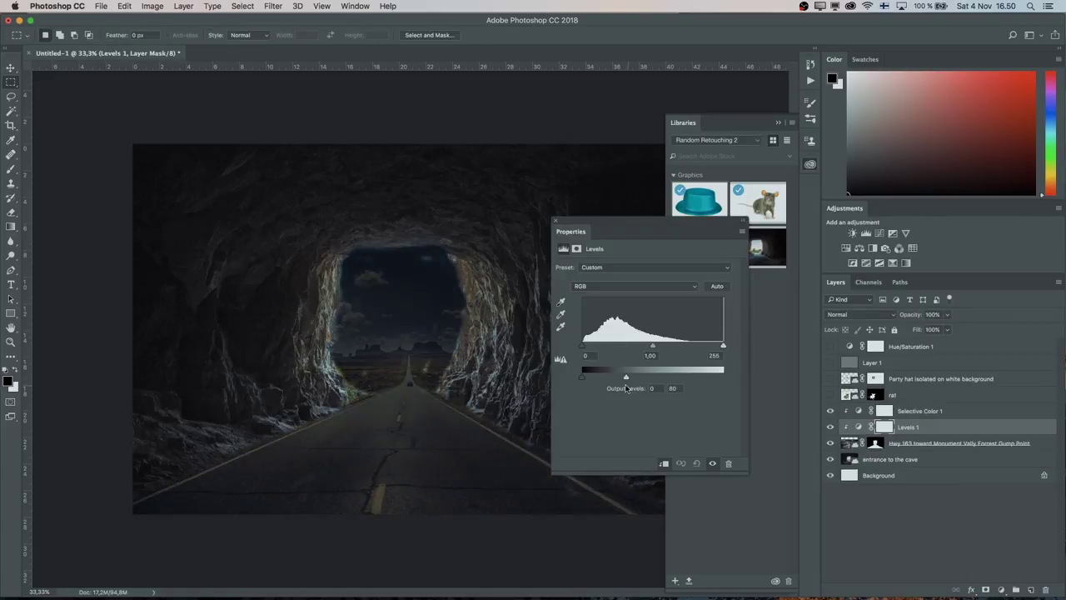
left_click(555, 224)
Paint the tunnel opening bright on the Levels mask and delete the rat's layer mask.
key("b")
mouse_move(375, 274)
left_mouse_down()
mouse_move(428, 261)
mouse_move(400, 416)
left_mouse_up()
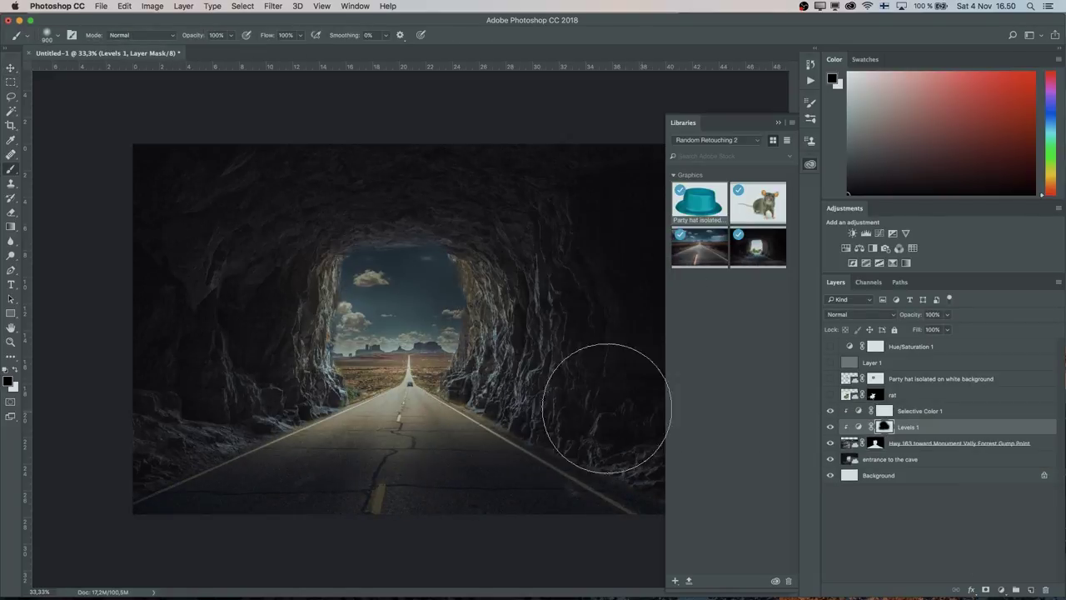
left_click(829, 395)
left_click_drag(874, 395, 1045, 589)
Lasso a new selection around the rat and its tail.
key("l")
left_click_drag(319, 475, 288, 387)
left_click_drag(477, 498, 318, 475)
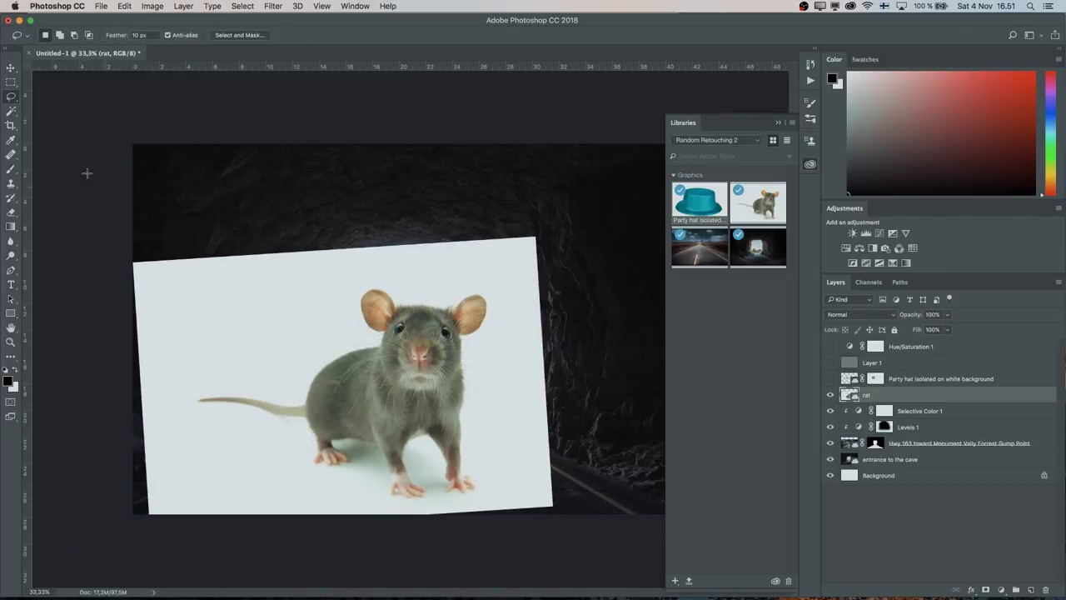
Mask the rat to its traced lasso outline.
left_click(1016, 589)
key("z")
left_click_drag(321, 309, 521, 288)
In Select and Mask, refine the mask edge along the rat's left side and head.
double_click(875, 394)
left_click(593, 215)
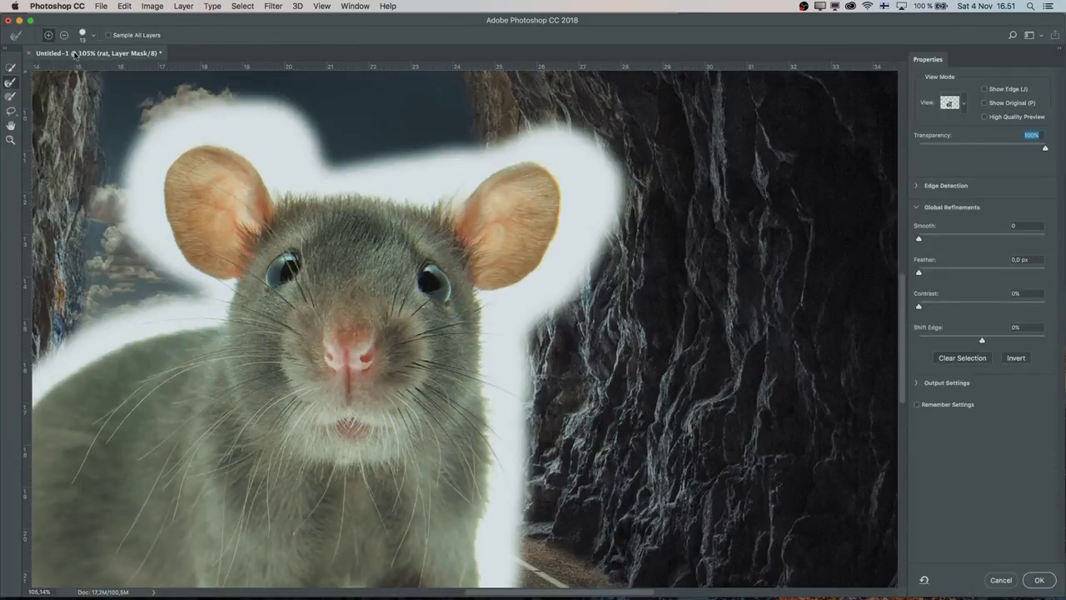
scroll(533, 316, "down", 5)
scroll(512, 323, "up", 5)
left_click_drag(549, 192, 231, 112)
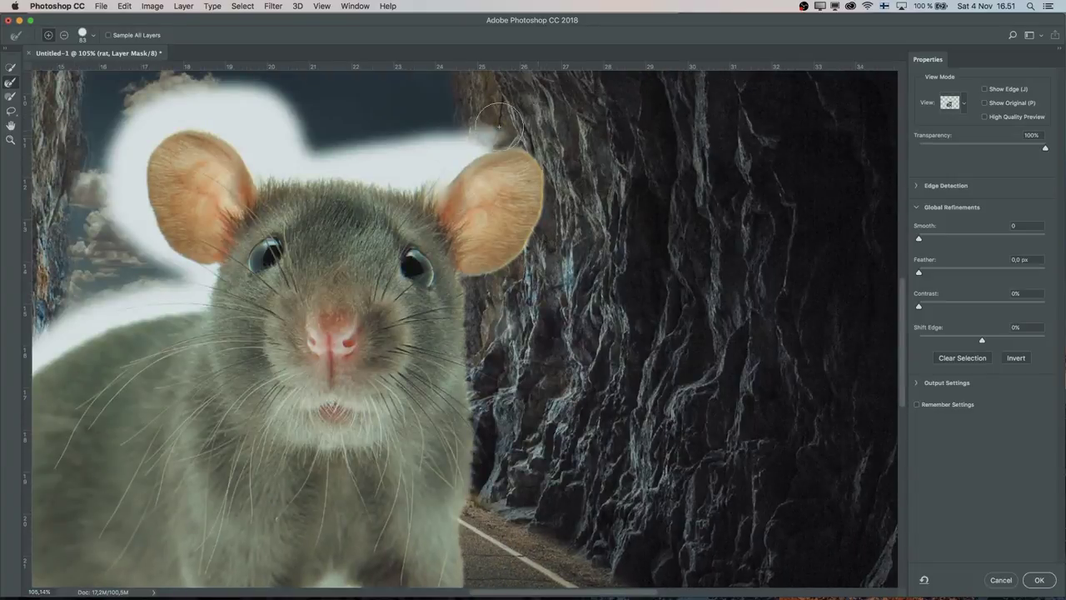
scroll(231, 111, "left", 5)
left_click_drag(400, 133, 370, 293)
Clean the white fringe around the tail and feet, then apply the refined mask.
scroll(371, 293, "left", 4)
scroll(370, 292, "down", 2)
scroll(371, 291, "left", 5)
mouse_move(435, 309)
left_mouse_down()
mouse_move(225, 333)
mouse_move(467, 358)
left_mouse_up()
scroll(356, 348, "down", 4)
scroll(356, 348, "right", 5)
mouse_move(355, 348)
left_mouse_down()
mouse_move(541, 316)
mouse_move(714, 441)
mouse_move(866, 399)
mouse_move(714, 384)
left_mouse_up()
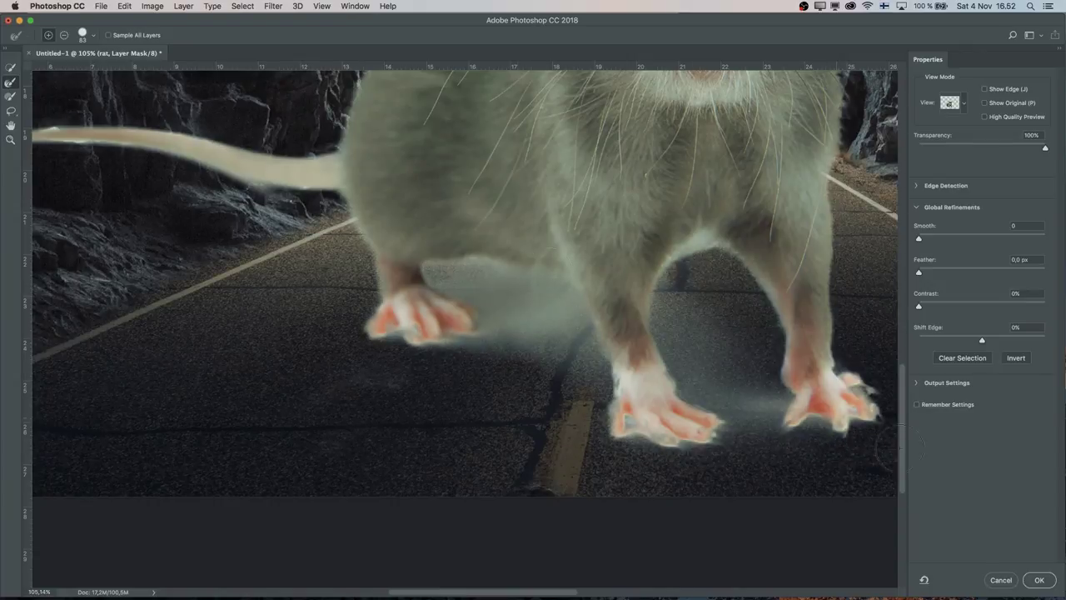
key("Return")
Paint out the grey haze between the rat's feet with a larger brush.
key("bracketright")
key("bracketright")
mouse_move(469, 309)
left_mouse_down()
mouse_move(450, 275)
mouse_move(612, 417)
mouse_move(517, 283)
mouse_move(521, 405)
left_mouse_up()
scroll(522, 406, "right", 6)
scroll(521, 406, "down", 2)
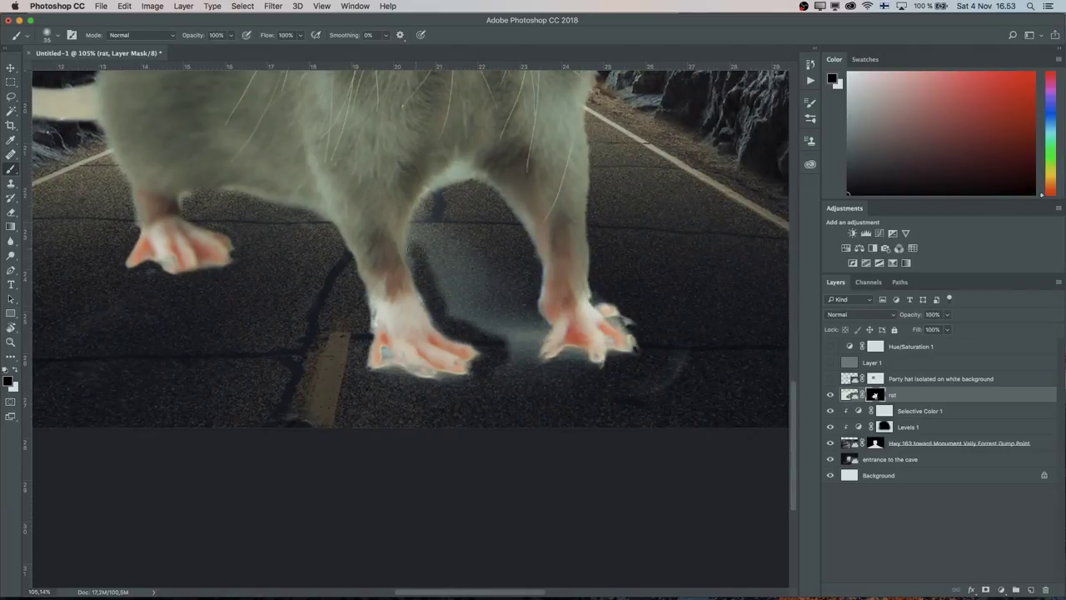
Paint away the remaining haze near the rat's feet.
left_click_drag(416, 225, 516, 367)
left_click_drag(537, 312, 583, 371)
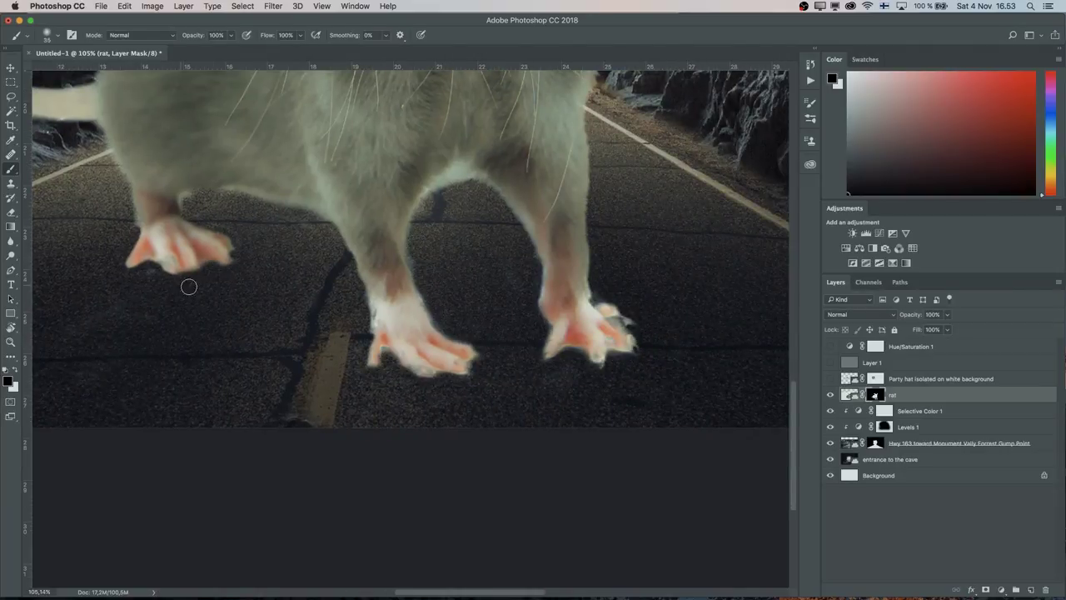
left_click_drag(267, 204, 492, 191)
key("ctrl+0")
Create a filled Multiply shadow layer under the rat's feet.
key("m")
left_click_drag(273, 425, 364, 485)
key("l")
left_click_drag(292, 491, 283, 487)
key("ctrl+shift+alt+n")
key("ctrl+BackSpace")
key("shift+alt+m")
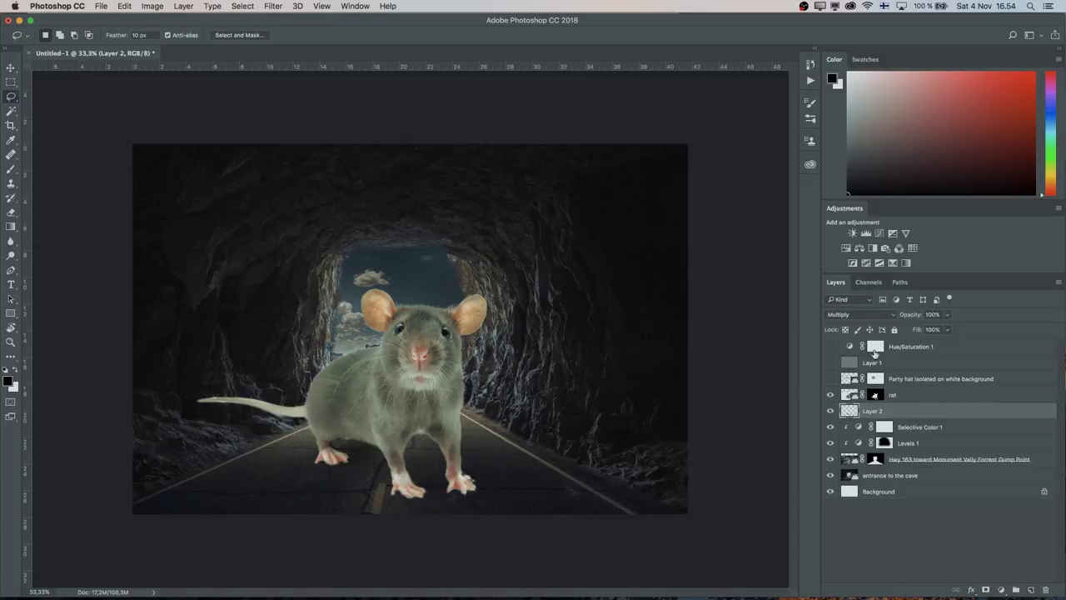
key("ctrl+l")
key("Return")
key("ctrl+u")
key("Escape")
Group the rat with its shadow, then scale it smaller and shift it left.
left_click(912, 395, "shift")
key("ctrl+g")
key("ctrl+t")
left_click_drag(691, 523, 463, 527)
key("Return")
Add a Levels adjustment clipped to the rat, darkening its highlights and midtones.
left_click(1001, 589)
left_click(995, 422)
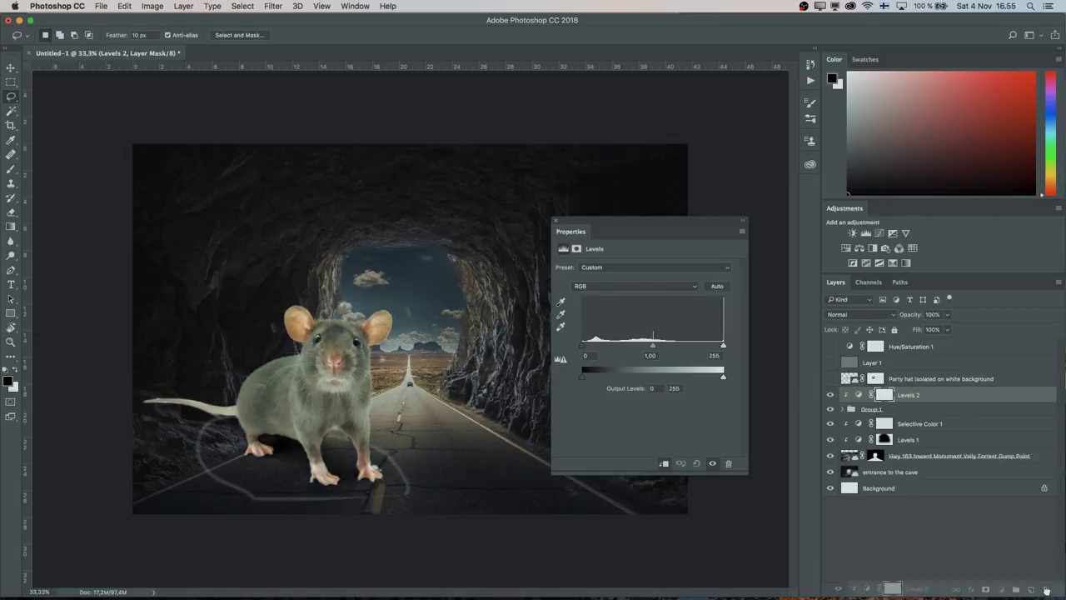
key("BackSpace")
left_click(1001, 590)
left_click(1022, 427)
left_click(664, 463)
left_click_drag(723, 376, 615, 376)
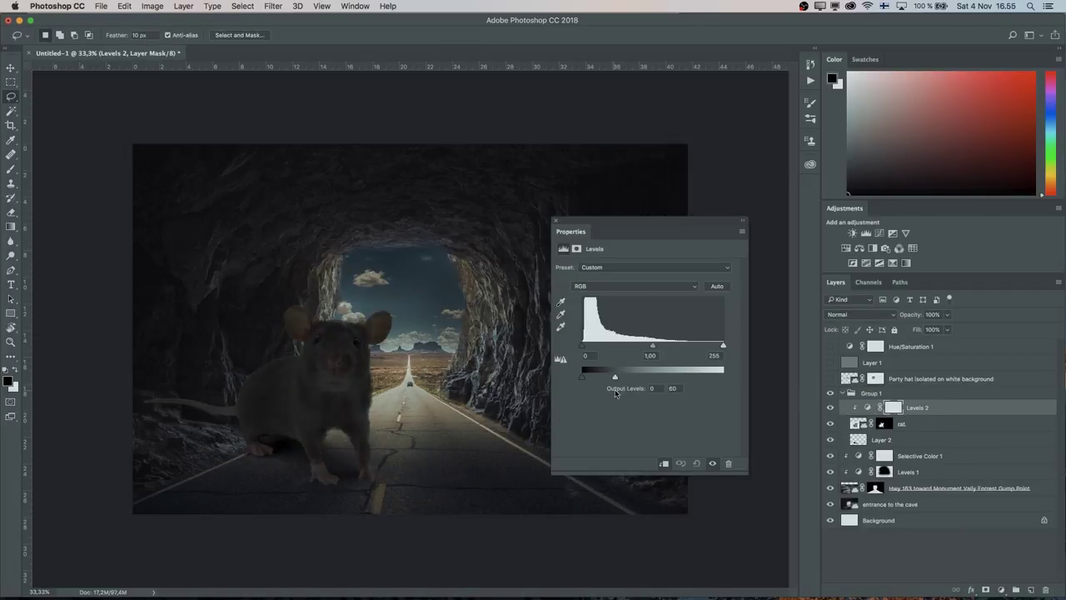
left_click_drag(724, 345, 681, 345)
left_click_drag(616, 377, 595, 376)
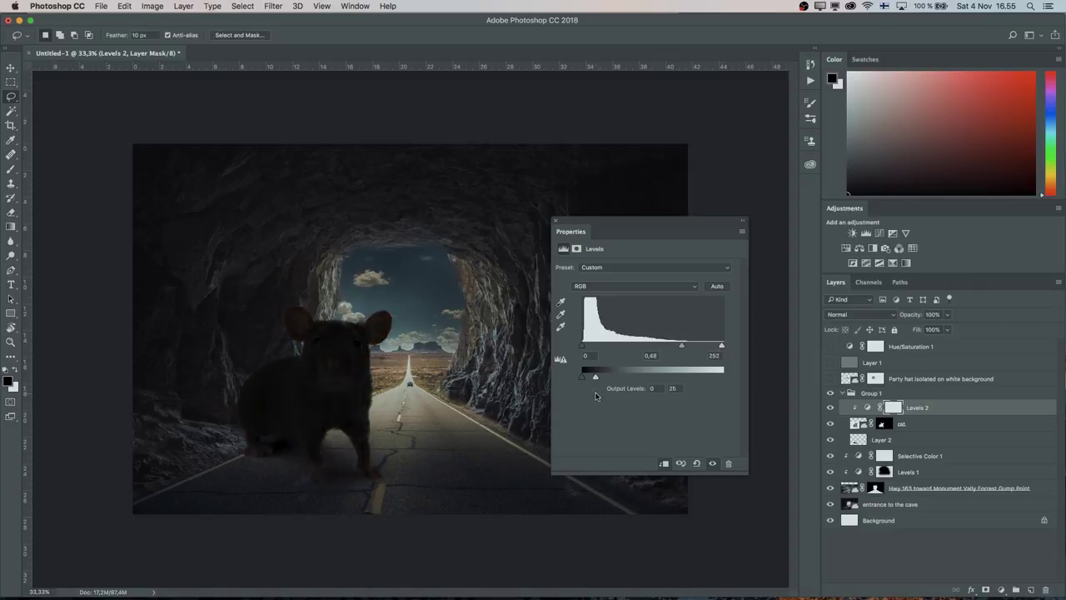
left_click(554, 223)
Restore brightness on parts of the rat via the Levels mask; add Selective Color reducing cyan in blacks.
key("b")
left_click_drag(300, 300, 383, 408)
left_click_drag(283, 333, 424, 475)
left_click_drag(291, 308, 374, 475)
left_click(1001, 590)
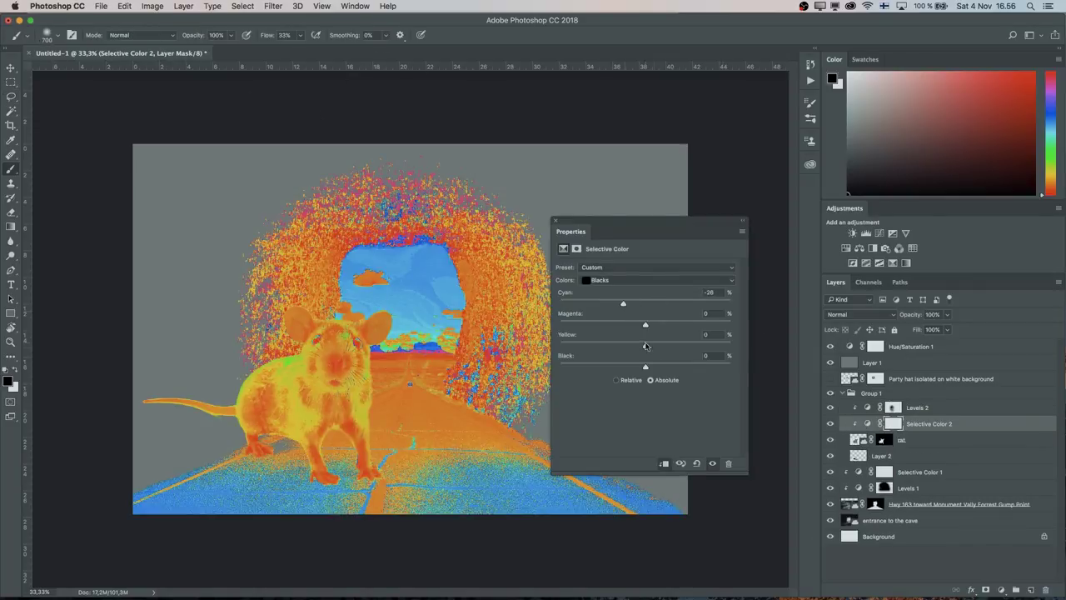
left_click_drag(637, 328, 649, 328)
Hide the top colour-effect layers, then show and select the party hat layer.
left_click(555, 221)
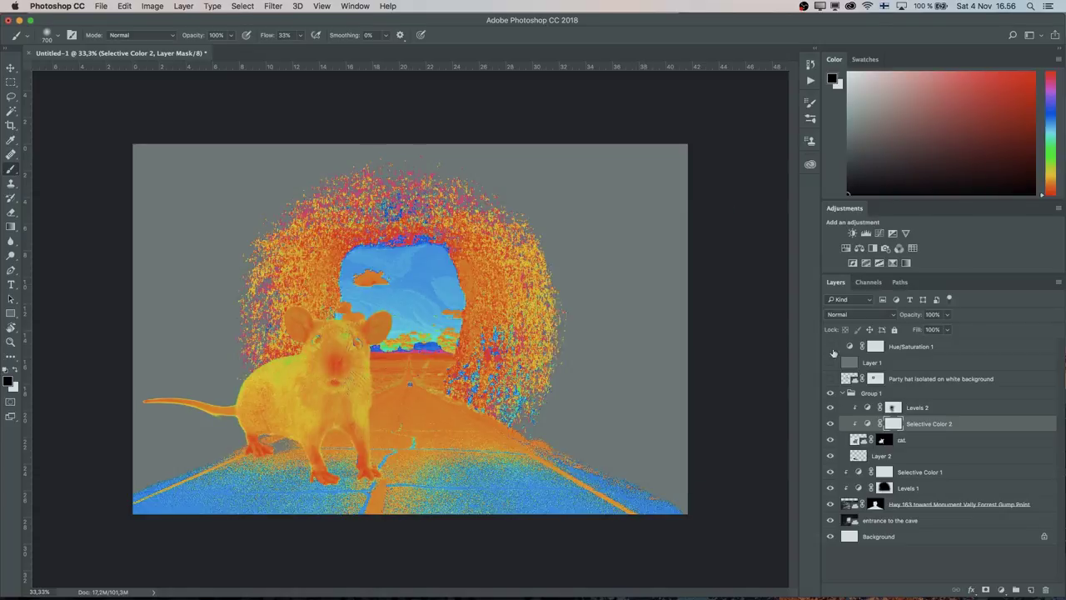
left_click_drag(829, 346, 829, 362)
left_click(829, 378)
key("v")
scroll(358, 300, "up", 5)
left_click(939, 378)
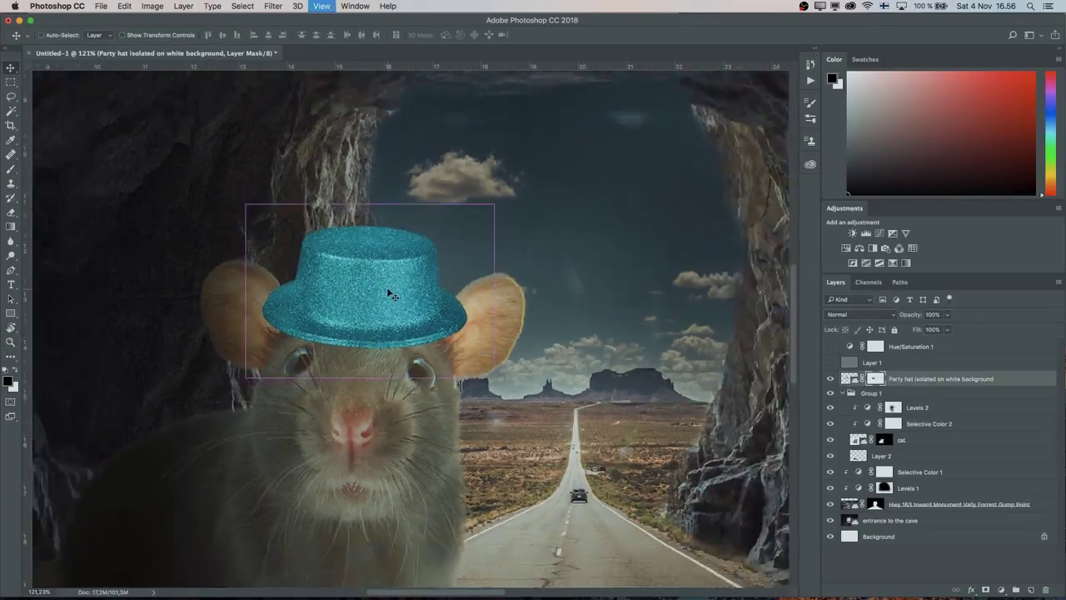
Add a Levels layer clipped to the teal hat and lower its output to darken it.
scroll(389, 294, "down", 5)
left_click(1001, 590)
left_click(1012, 420)
mouse_move(723, 376)
left_mouse_down()
mouse_move(676, 377)
mouse_move(655, 349)
left_mouse_up()
left_click(875, 395)
Add an empty layer below the hat, reselect the hat Levels mask, and set brush flow to full.
key("b")
key("ctrl+shift+alt+n")
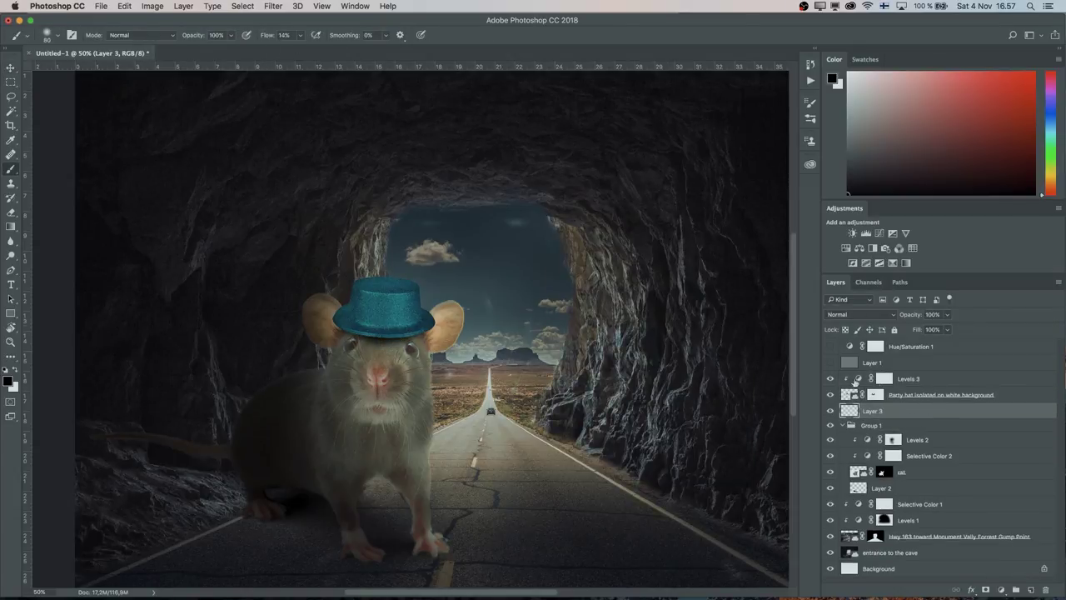
left_click(876, 382)
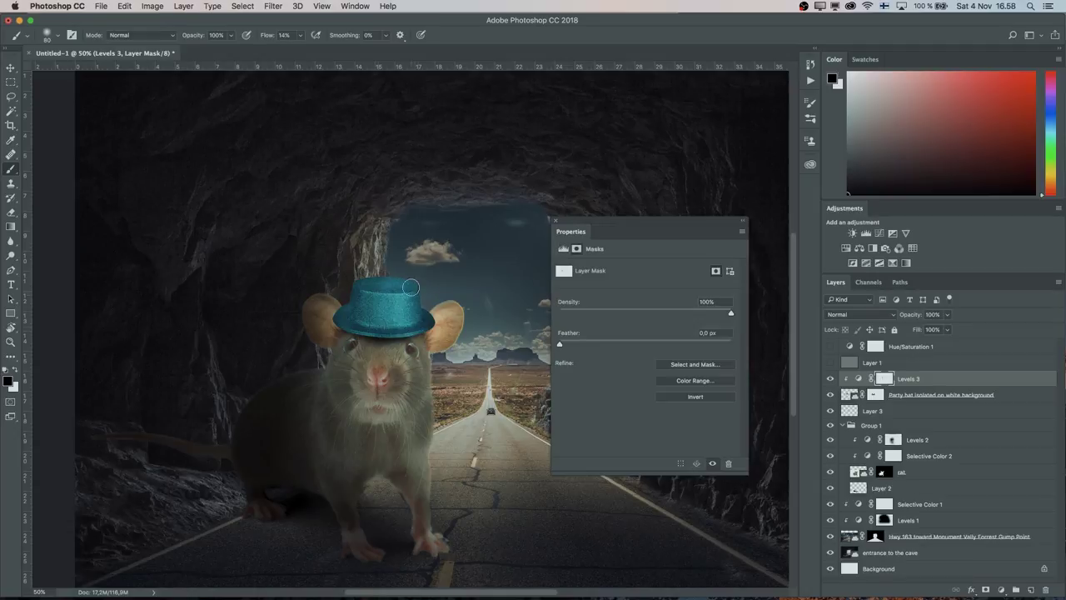
left_click(839, 303)
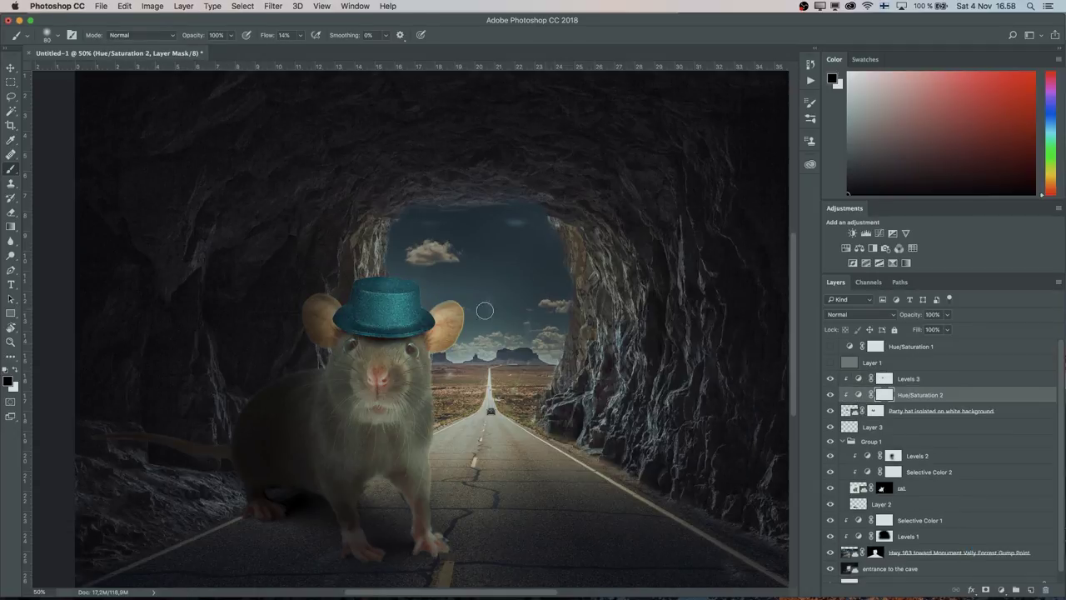
key("shift+0")
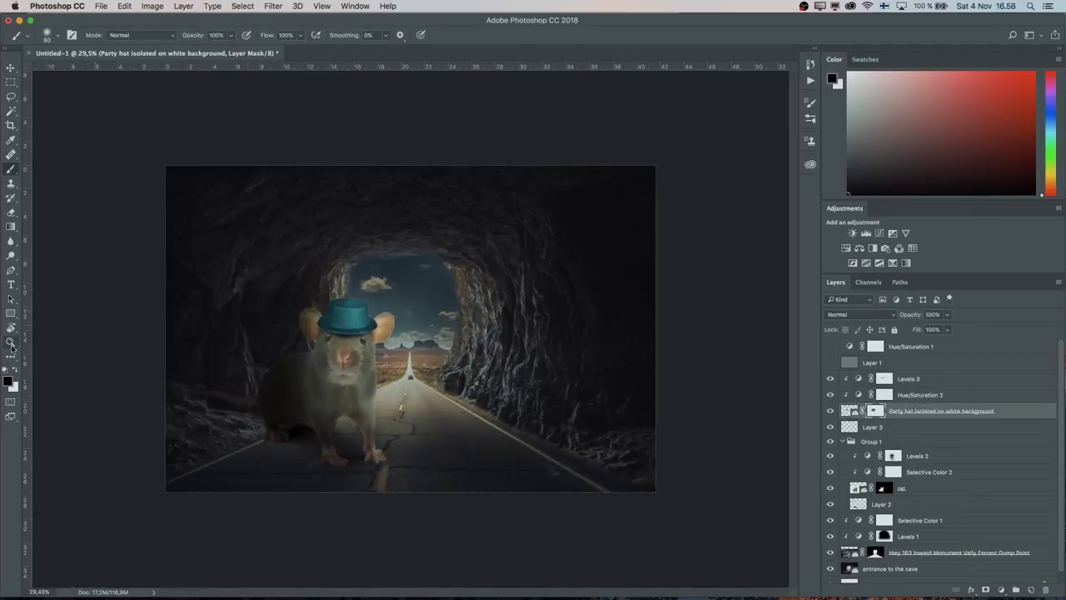
scroll(348, 329, "up", 5)
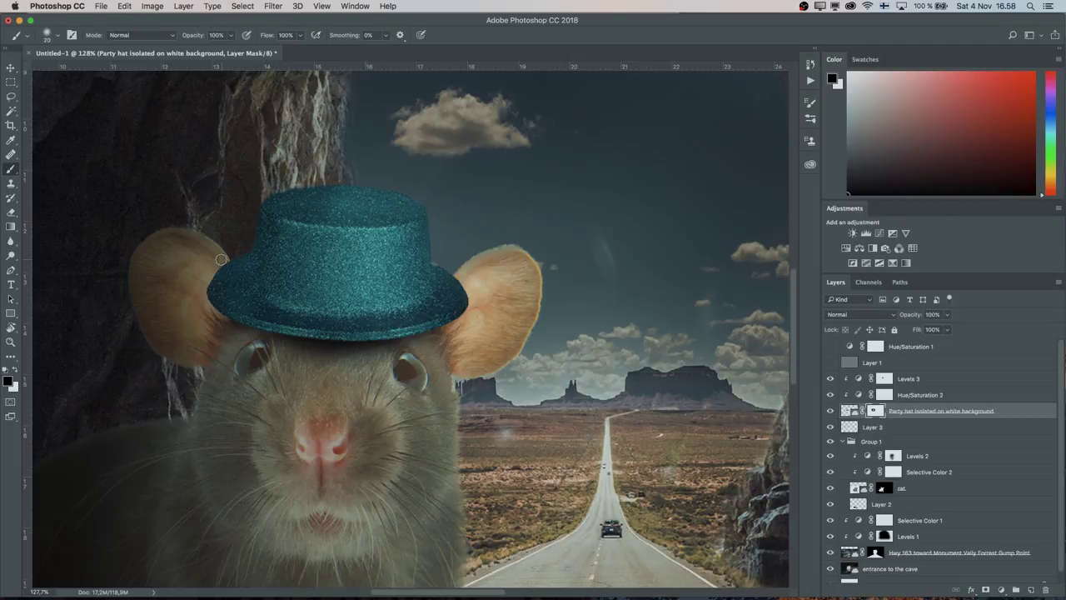
scroll(220, 260, "down", 5)
scroll(220, 260, "right", 5)
Paint the Hwy 163 mask in white and black along the cliff and right cave edges.
left_click(958, 552)
key("x")
scroll(499, 333, "up", 3)
left_click_drag(533, 383, 533, 83)
left_click_drag(528, 387, 526, 150)
scroll(500, 333, "up", 4)
left_click_drag(512, 250, 413, 104)
mouse_move(504, 262)
left_mouse_down()
mouse_move(466, 125)
mouse_move(392, 150)
left_mouse_up()
With a larger brush, mask out the highway glow along the cave's top and left rim.
key("x")
key("bracketright")
mouse_move(450, 112)
left_mouse_down()
mouse_move(350, 117)
mouse_move(98, 283)
mouse_move(117, 137)
mouse_move(200, 121)
mouse_move(454, 108)
left_mouse_up()
left_click_drag(453, 109, 221, 133)
key("ctrl+minus")
key("ctrl+minus")
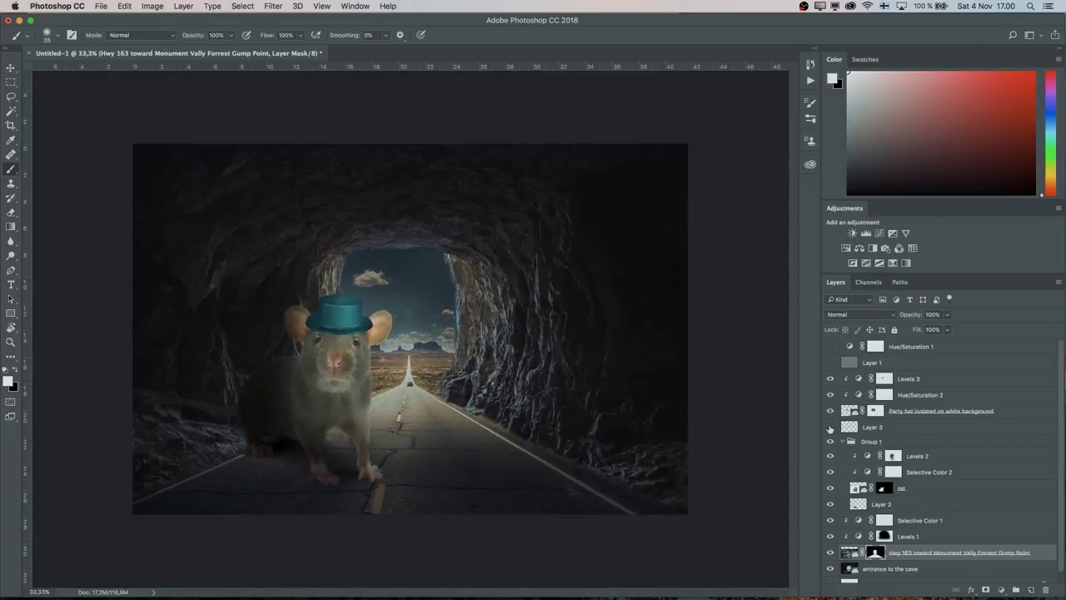
Select Layer 3 together with the party hat layer and start a free transform.
left_click(830, 427)
key("v")
left_click(941, 410, "shift")
key("ctrl+t")
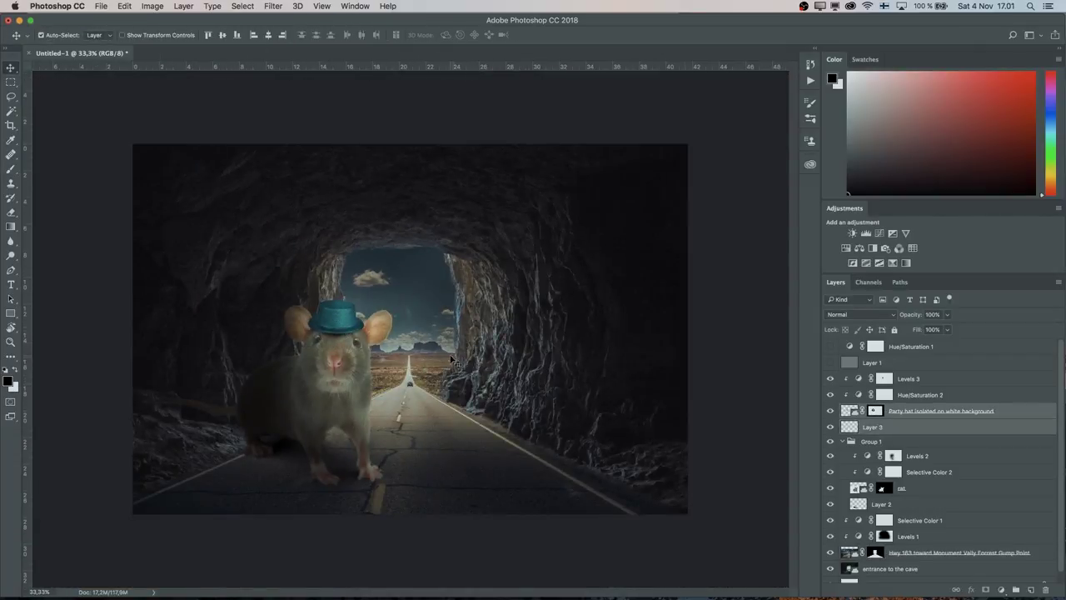
Add a Selective Color adjustment on top that adds cyan to the Whites.
left_click(908, 378)
left_click(906, 263)
left_click_drag(640, 344, 645, 327)
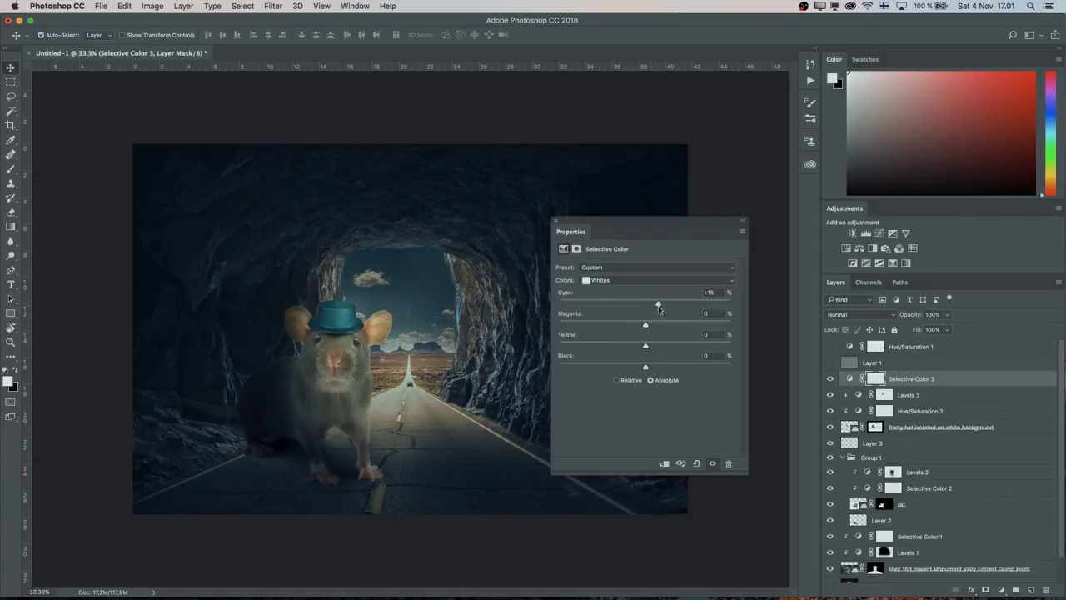
left_click(555, 226)
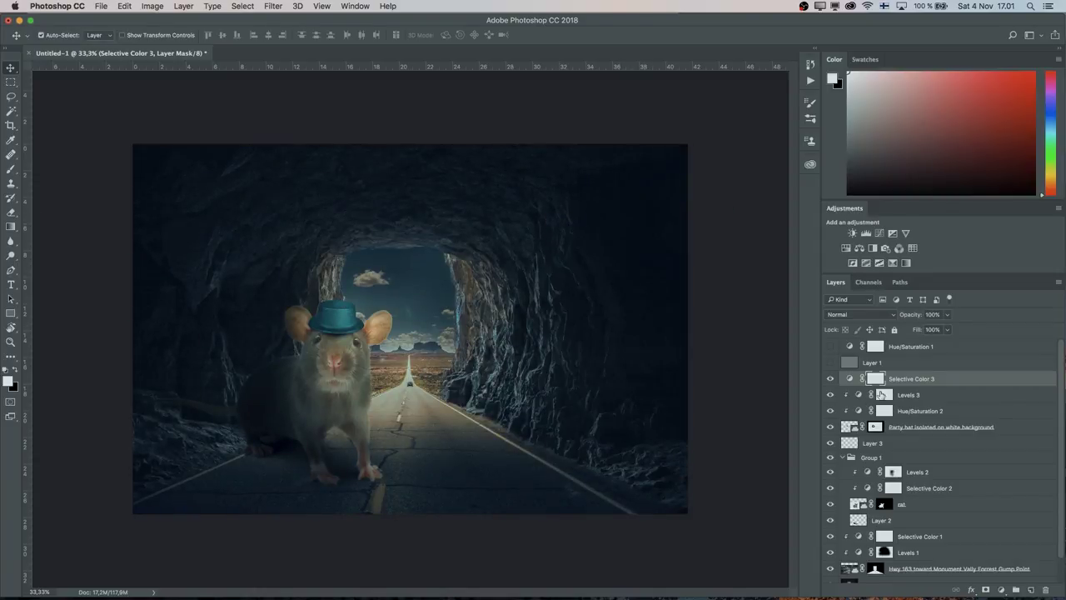
left_click(10, 341)
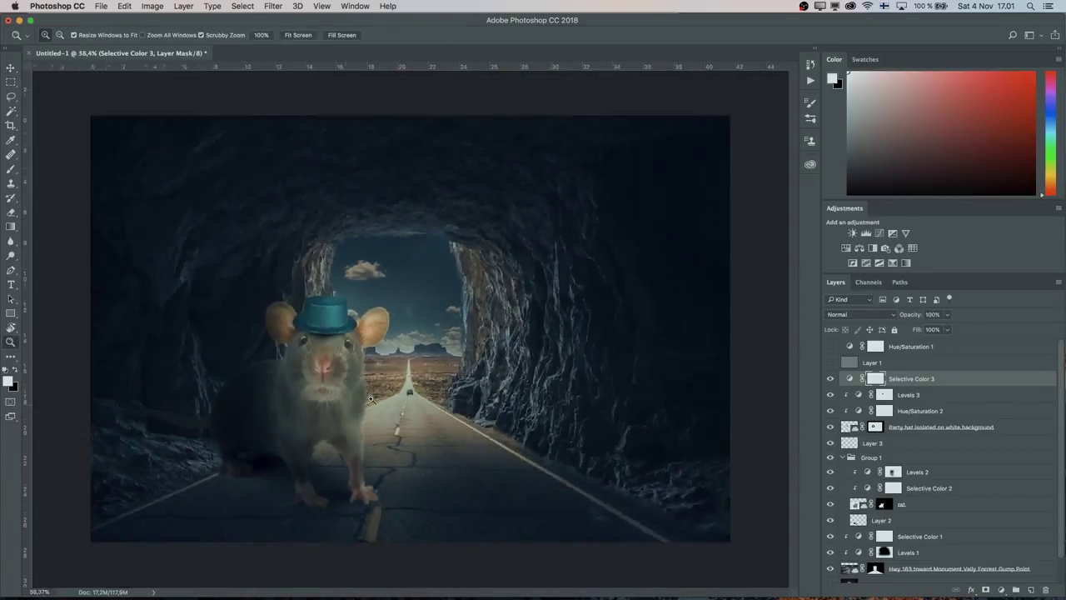
Group the highway layer with its adjustments into Group 3 and duplicate the group.
scroll(933, 458, "down", 2)
left_click(915, 542)
key("ctrl+g")
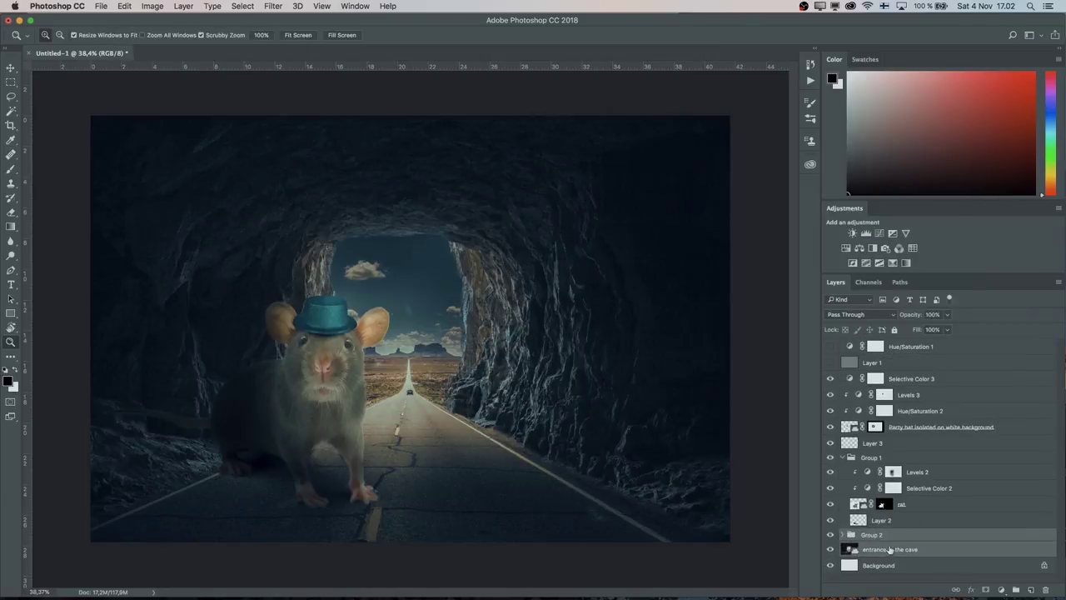
right_click(884, 543)
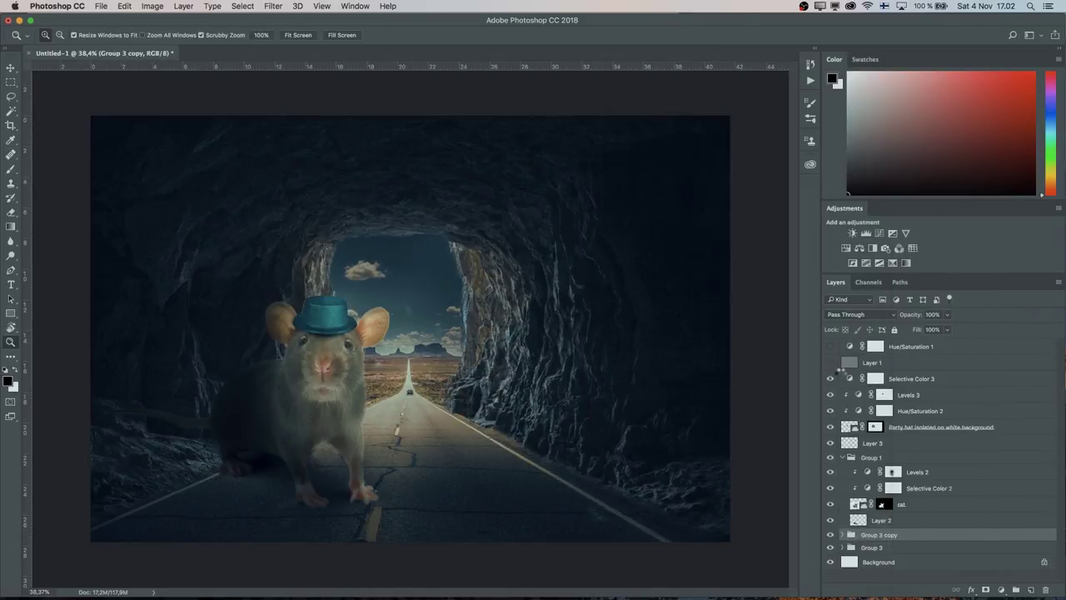
left_click(916, 376)
Apply a Blur Gallery Field Blur to the Group 3 copy.
left_click(273, 6)
left_click(428, 149)
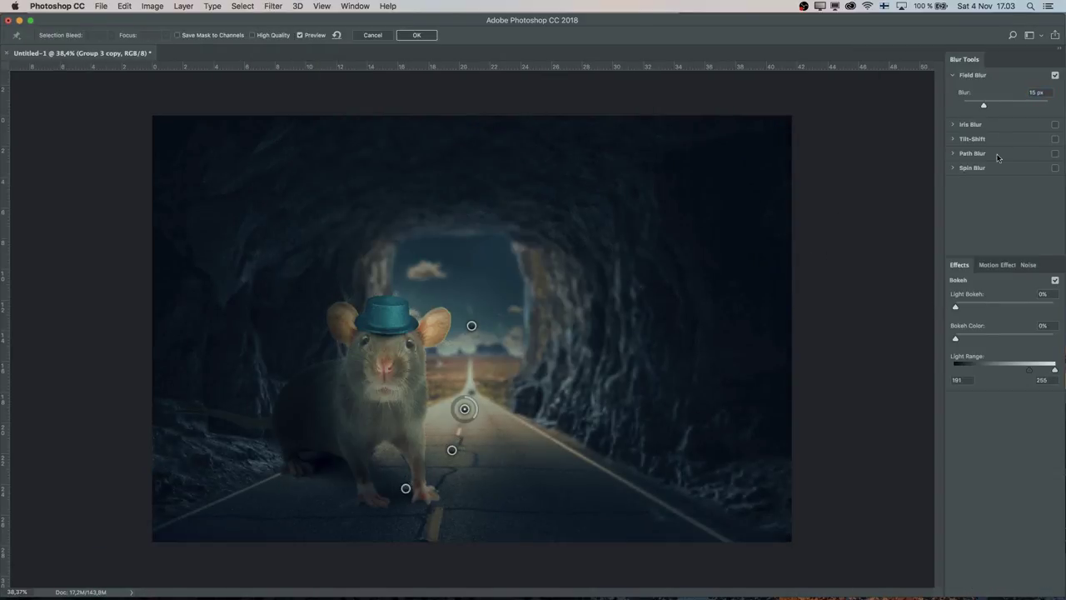
left_click(416, 35)
left_click(872, 379)
Raise Clarity to +72 in the Camera Raw Filter.
left_click(273, 6)
left_click(300, 48)
left_click_drag(704, 358, 753, 358)
left_click(708, 132)
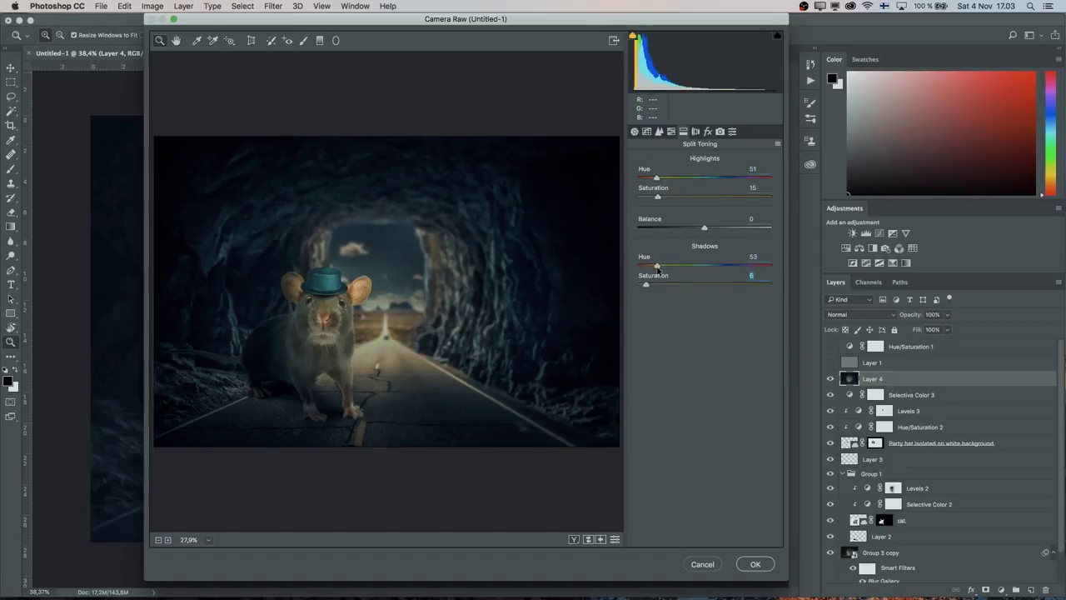